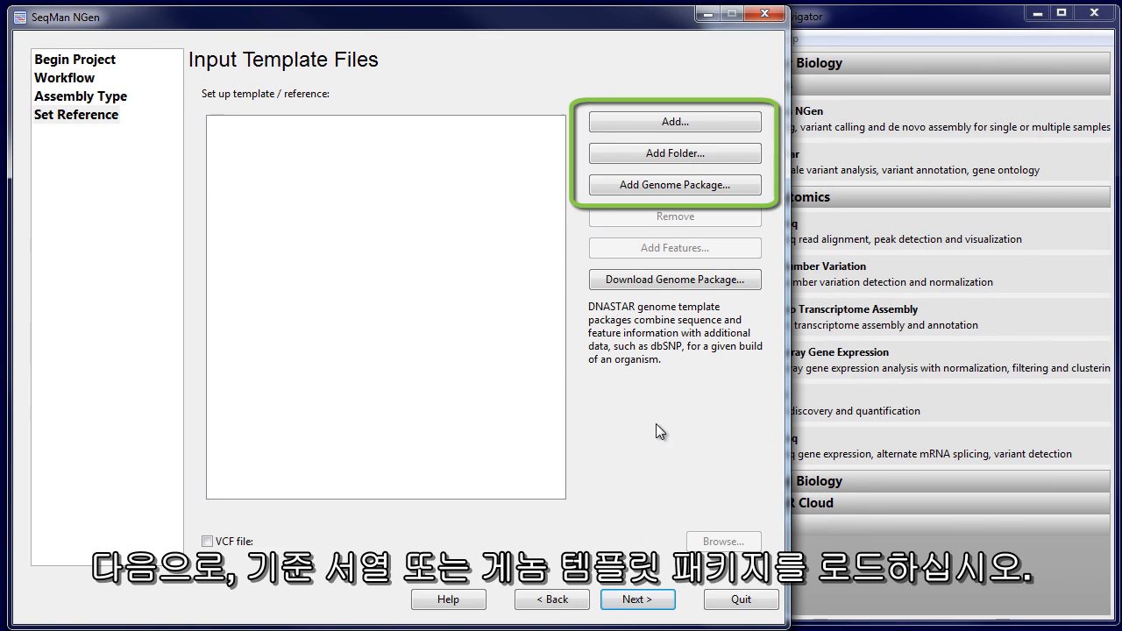
# Add Heidelburg_strain.gbk from the Salmonella Strains folder as the reference template.
pyautogui.click(685, 124)
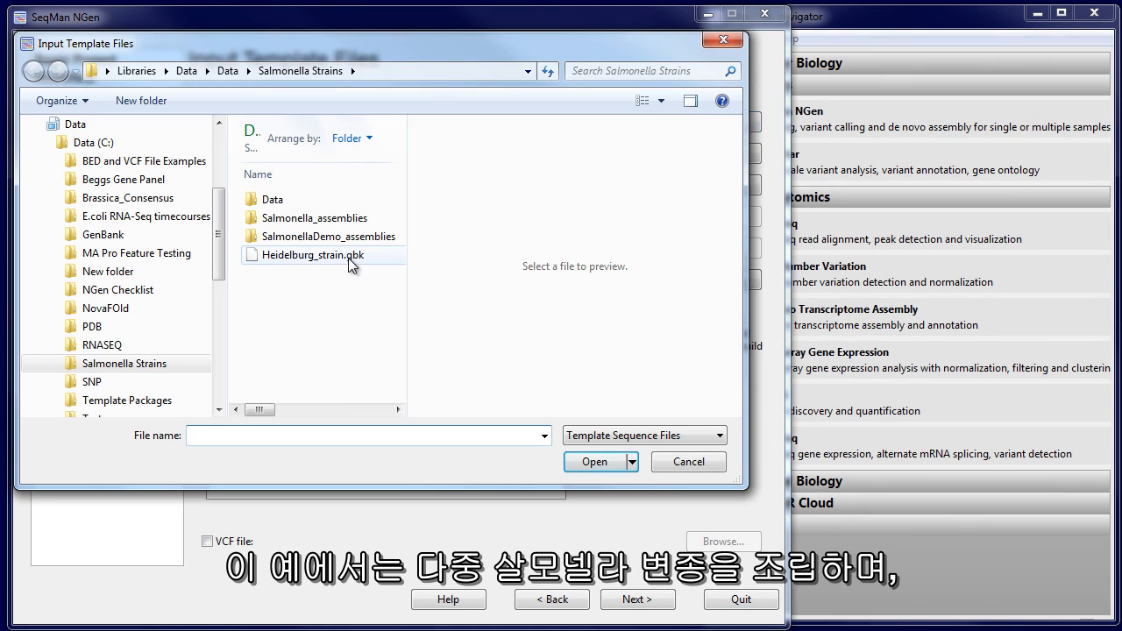
pyautogui.click(347, 257)
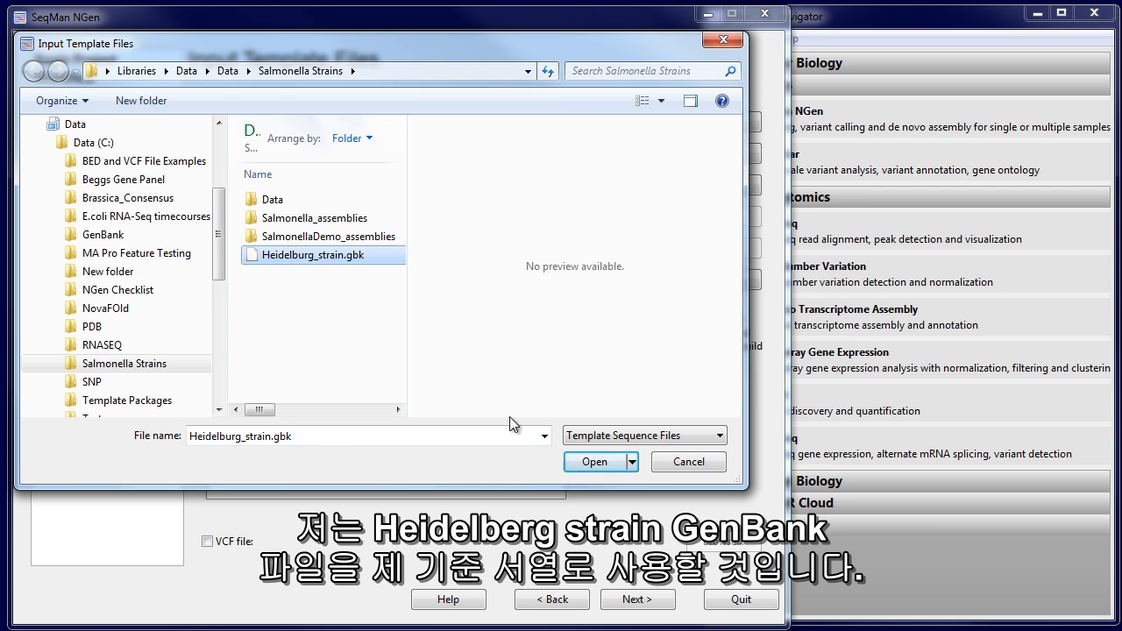
pyautogui.click(595, 462)
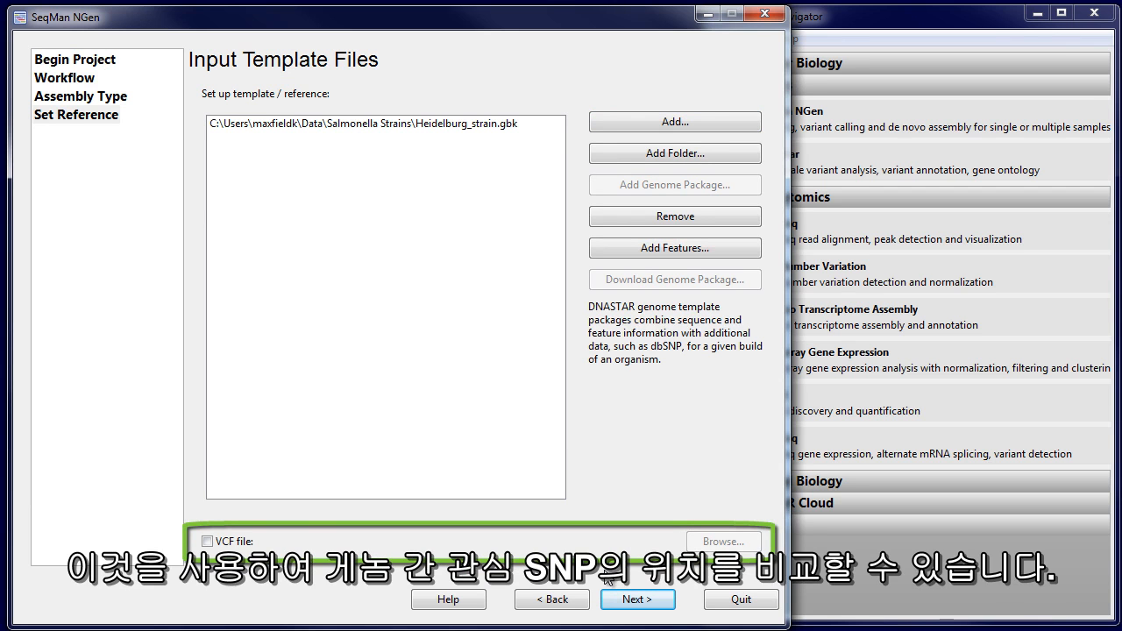
# Attach Salmonella_18_2.vcf as the VCF file for the reference and continue to the sequence input page.
pyautogui.click(227, 542)
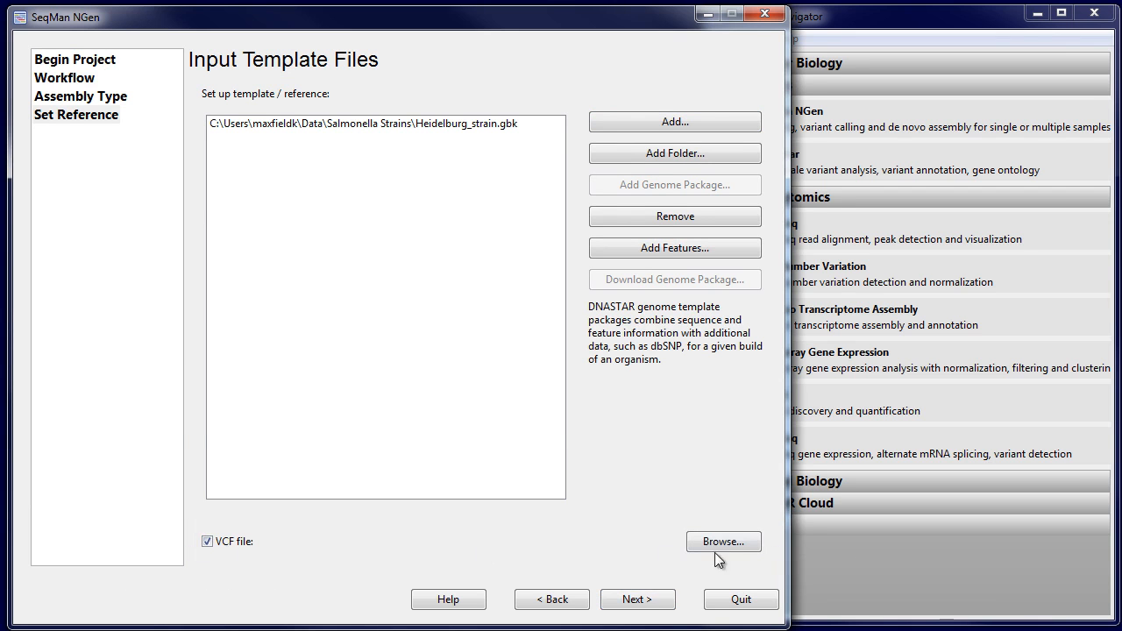
pyautogui.click(715, 550)
pyautogui.click(404, 190)
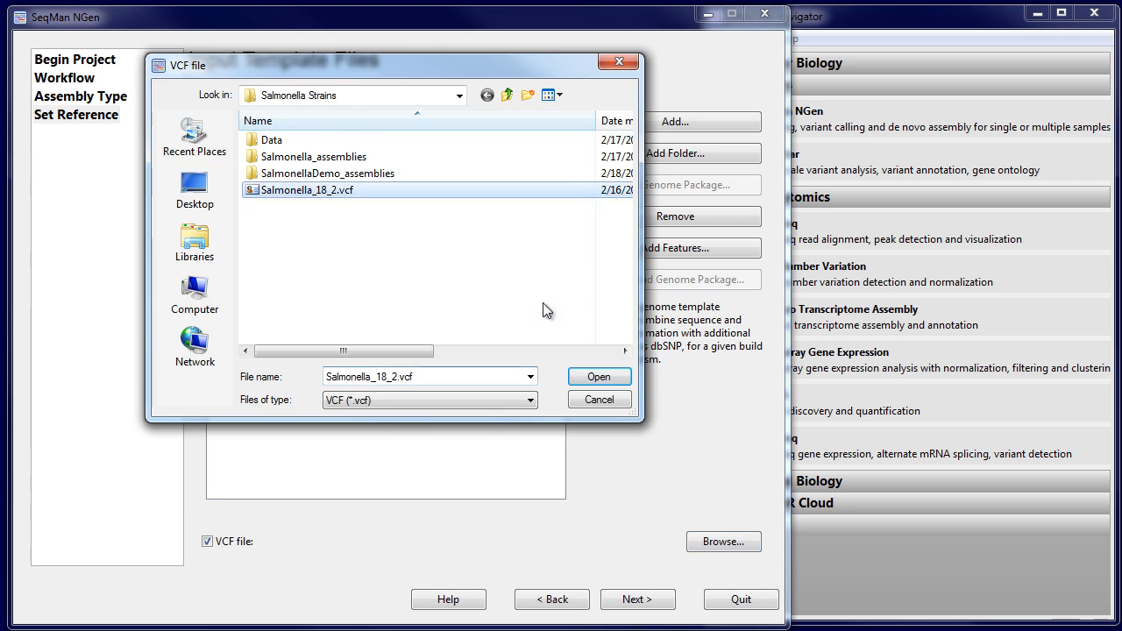
pyautogui.click(600, 377)
pyautogui.click(637, 600)
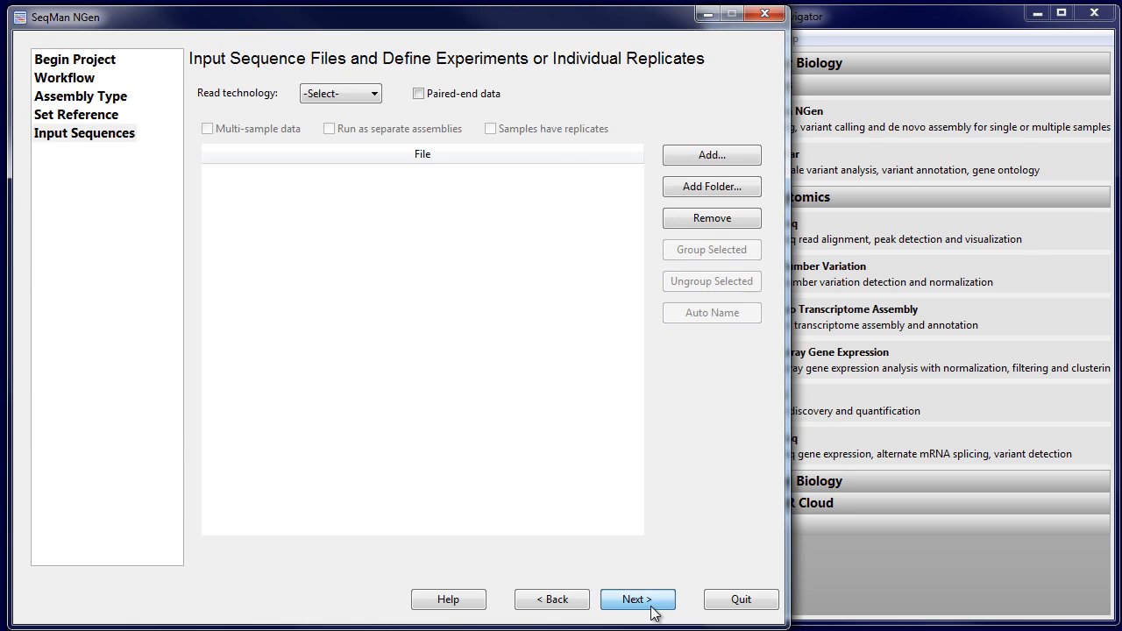
# Set the reads to paired-end Illumina and add the files SRR1745556_1.fastq through SRR2421538_2.fastq with an insert size of 500 bp.
pyautogui.click(346, 96)
pyautogui.click(429, 149)
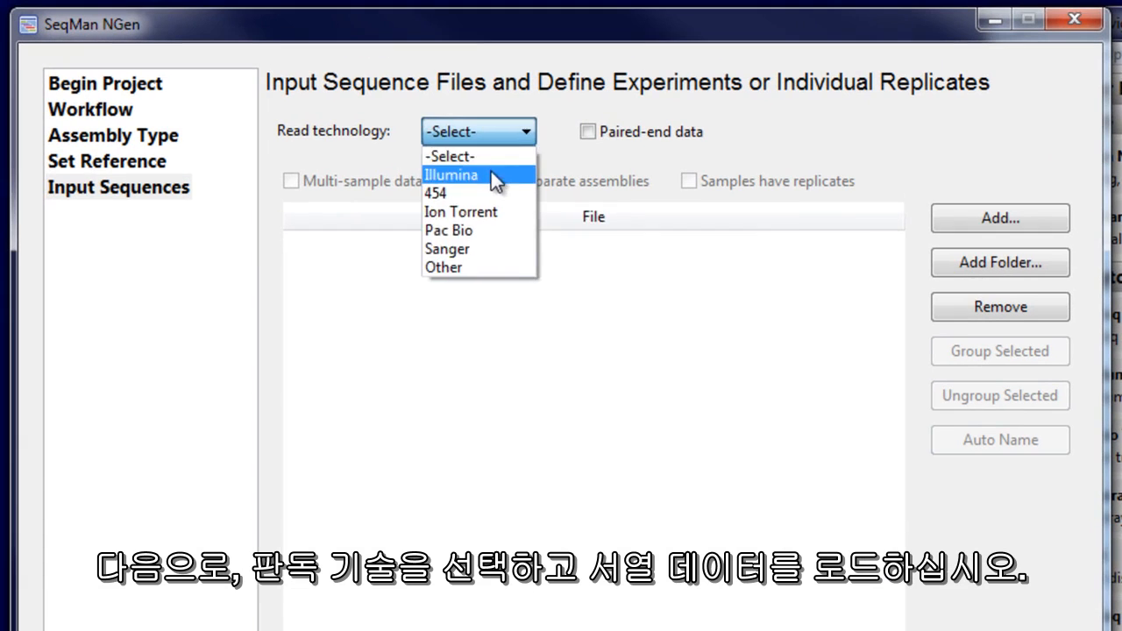
pyautogui.click(1006, 216)
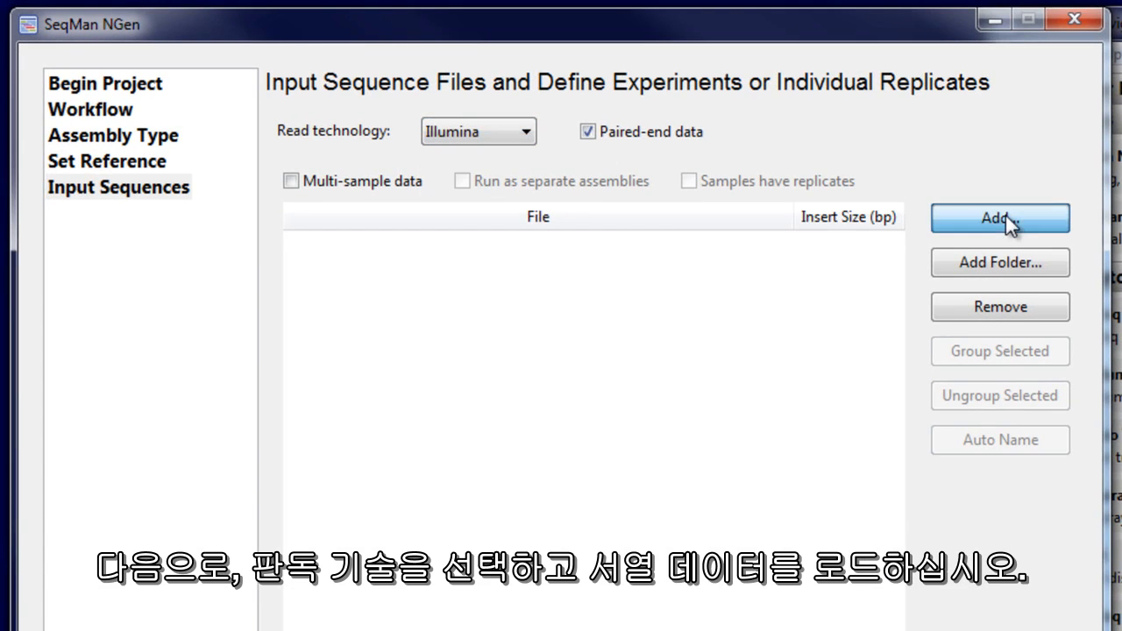
pyautogui.click(522, 282)
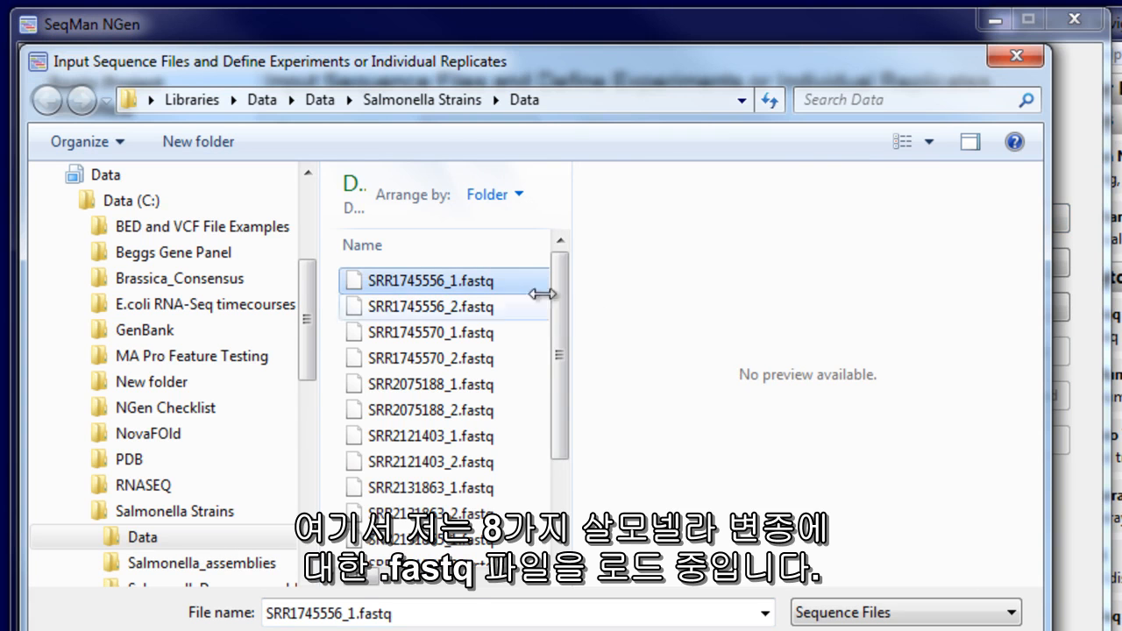
pyautogui.moveTo(562, 335); pyautogui.dragTo(577, 542)
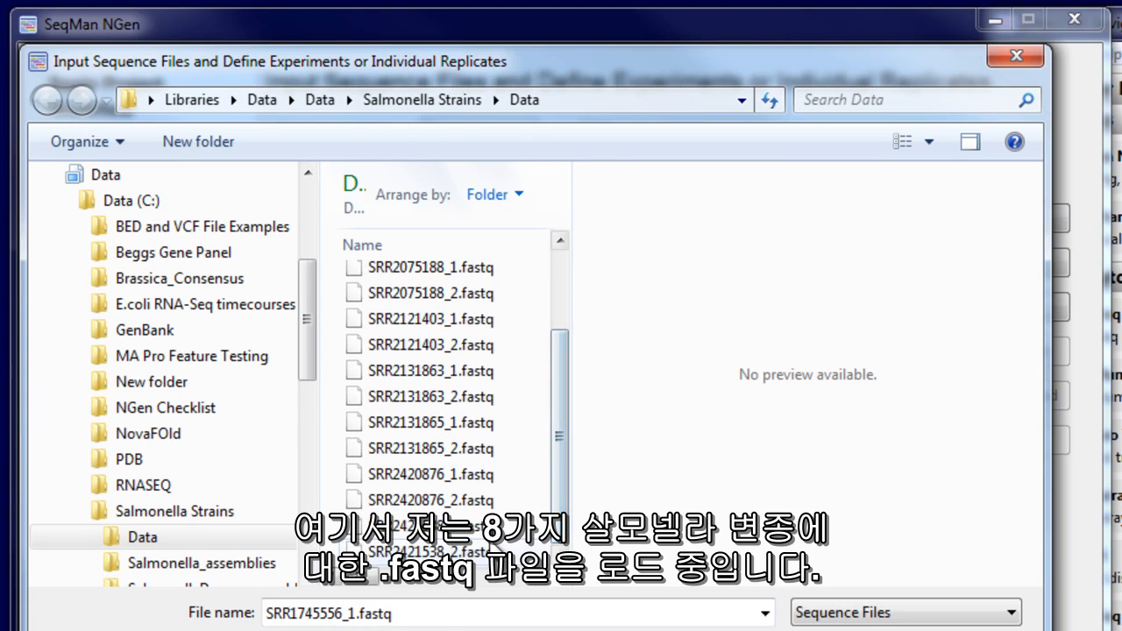
pyautogui.keyDown('shift'); pyautogui.click(439, 552); pyautogui.keyUp('shift')
pyautogui.press('Return')
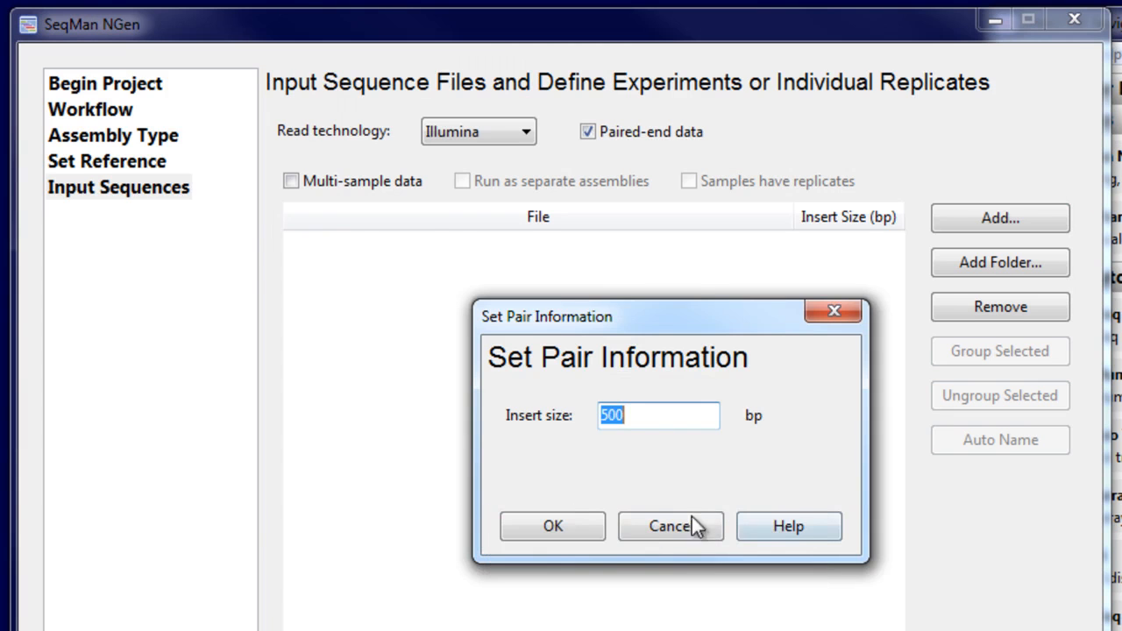
pyautogui.click(568, 526)
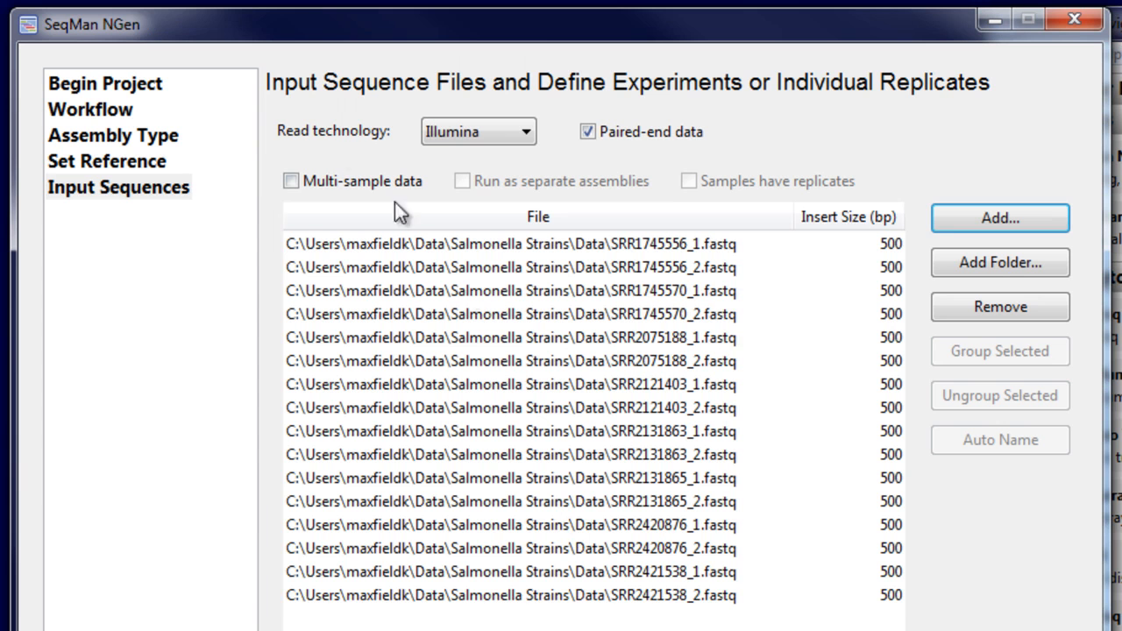
# Mark the reads as multi-sample data run as separate assemblies, and name the experiments automatically.
pyautogui.click(339, 186)
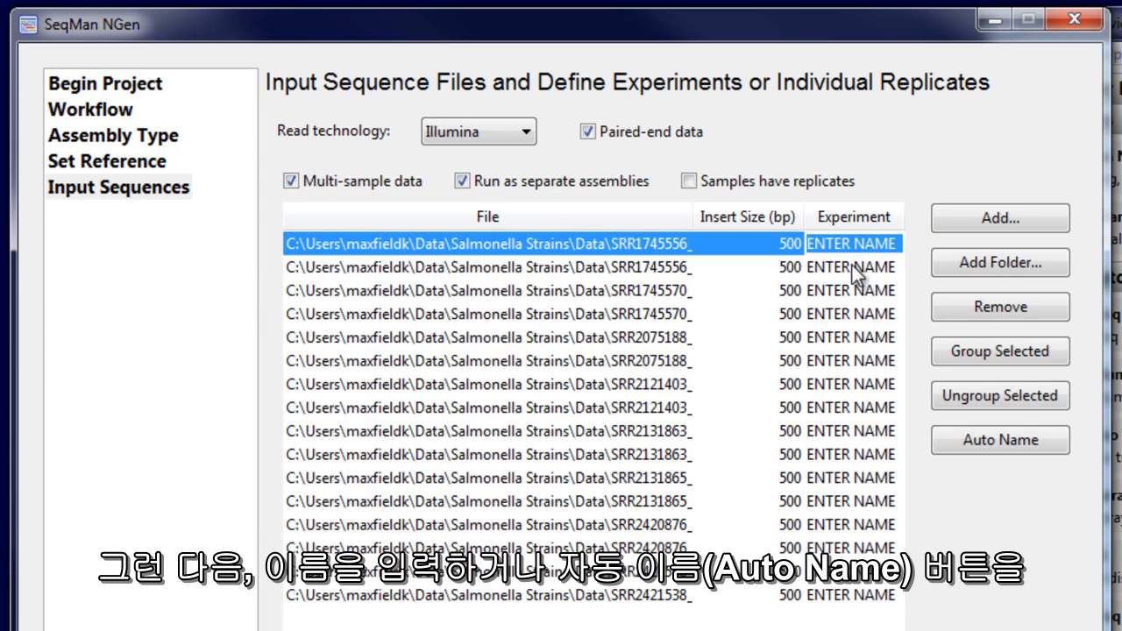
pyautogui.click(945, 444)
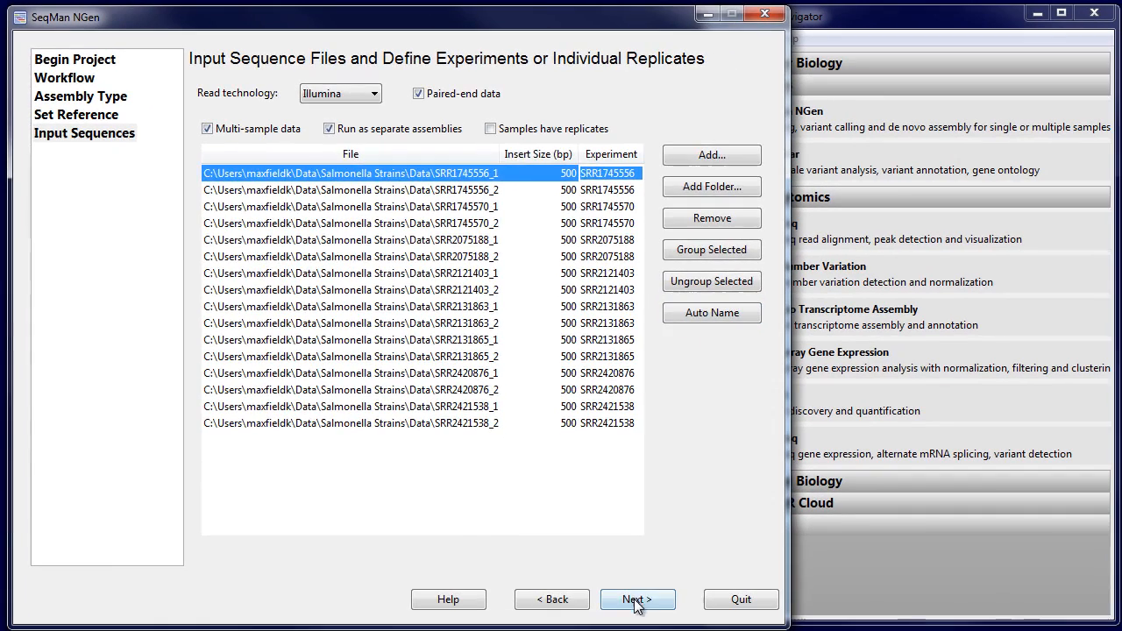
pyautogui.click(635, 600)
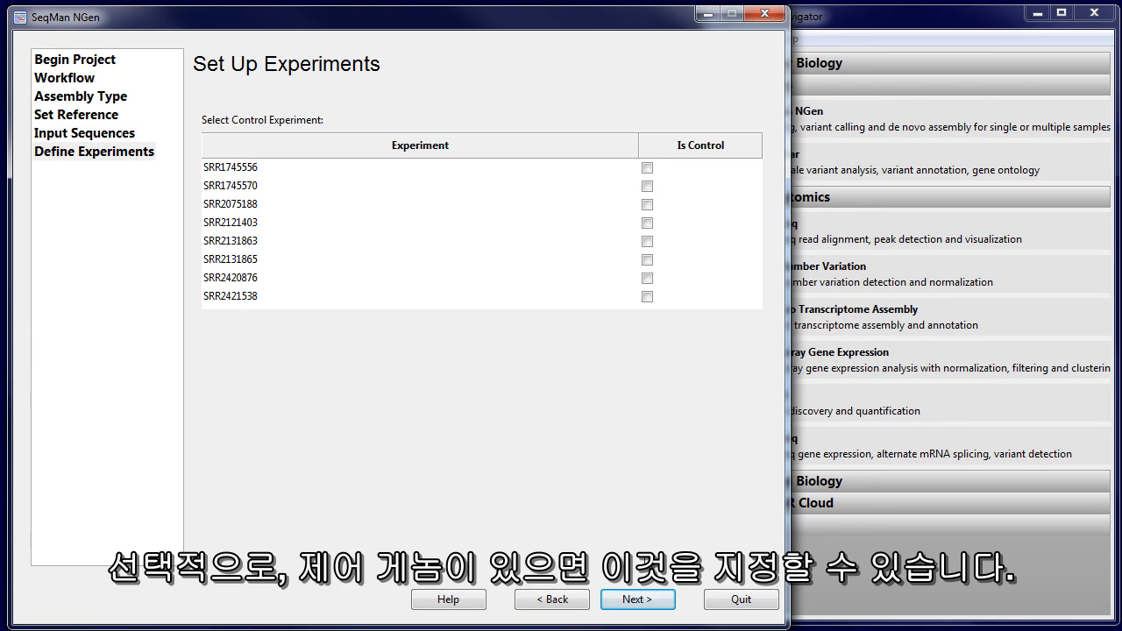
# Continue without a control experiment and set the variant detection mode to Haploid, reviewing the advanced alignment and variant options.
pyautogui.click(638, 603)
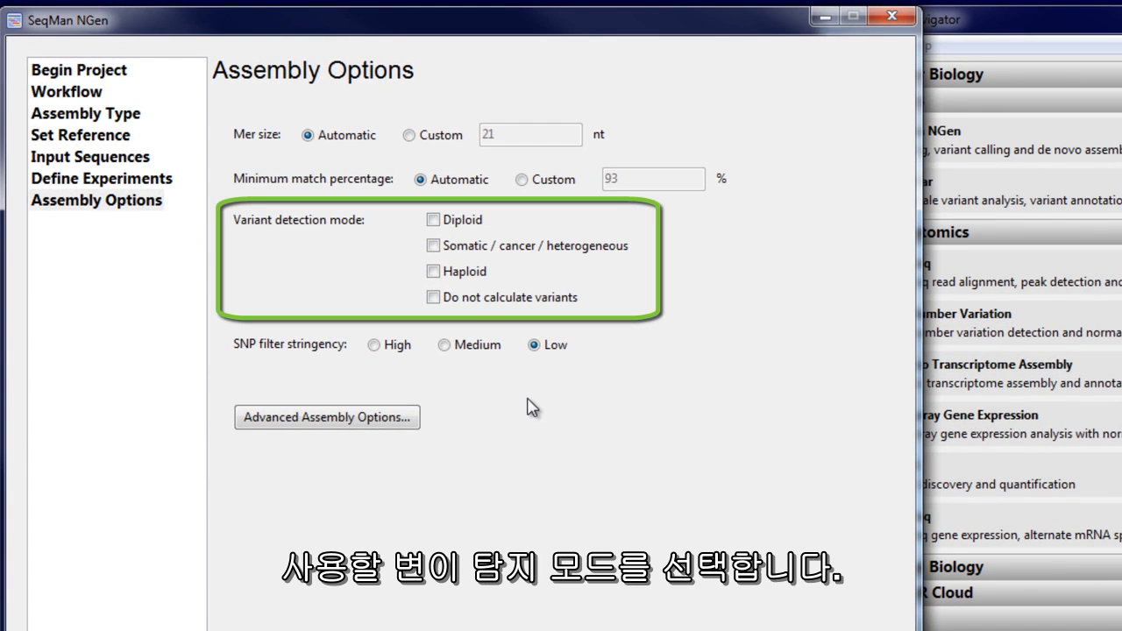
pyautogui.click(434, 272)
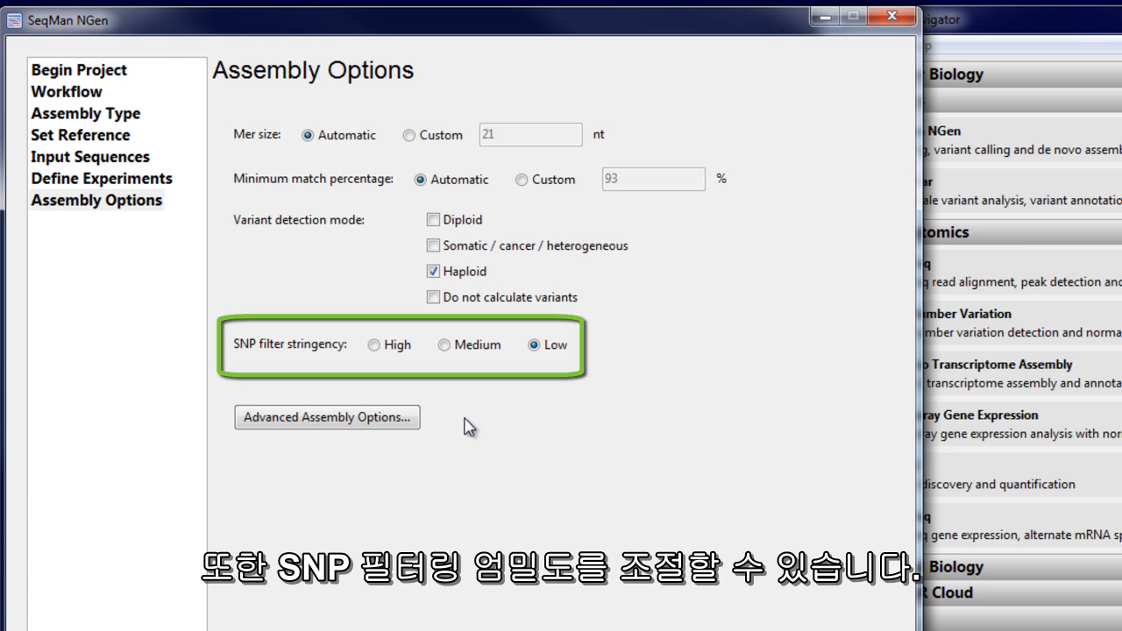
pyautogui.click(386, 420)
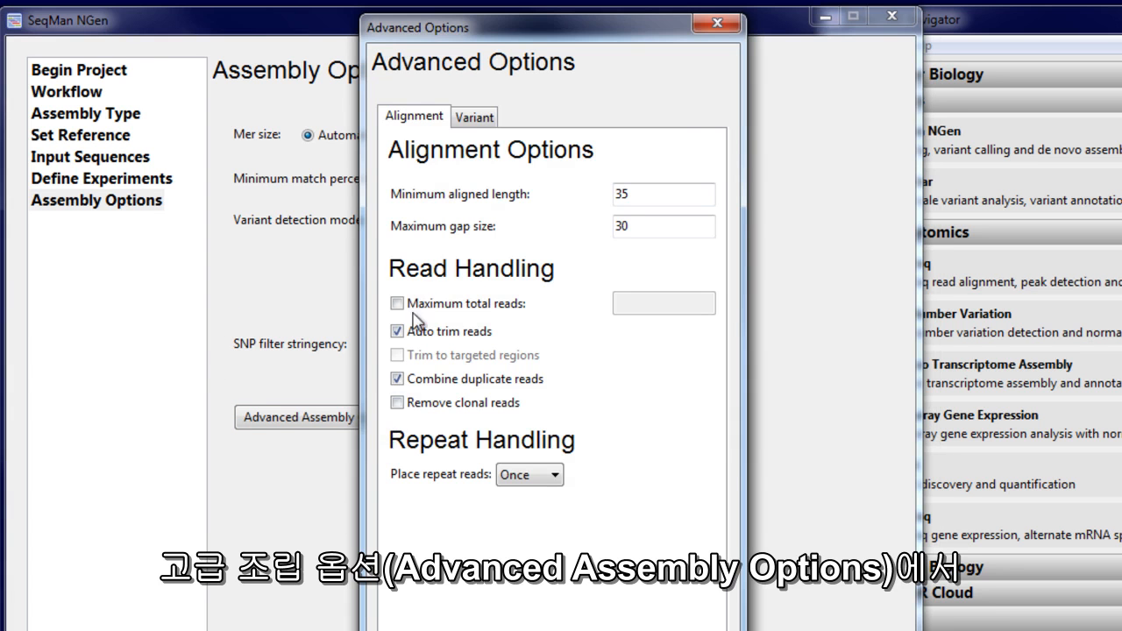
pyautogui.click(478, 122)
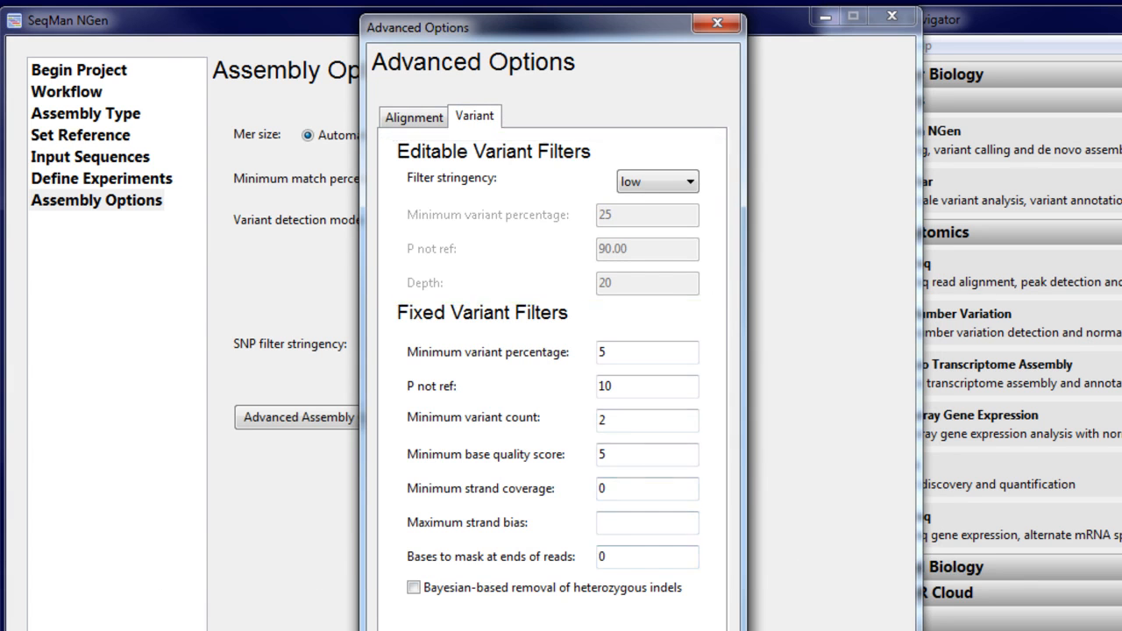
pyautogui.click(653, 630)
pyautogui.click(659, 617)
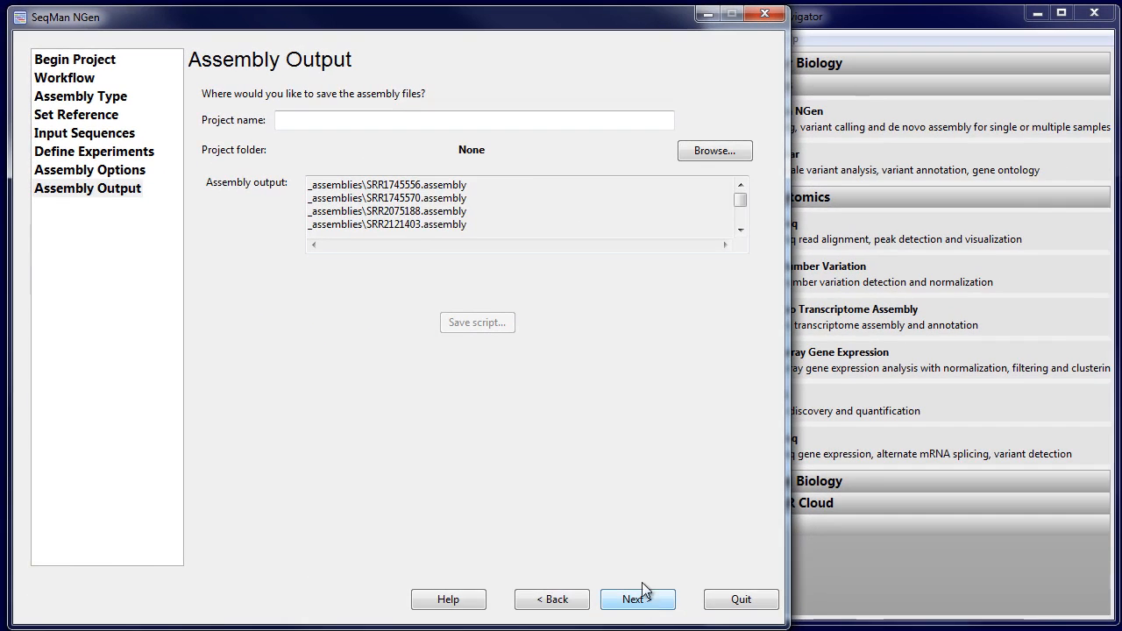
# Name the assembly project SalmonellaDemo and set its project folder to Salmonella Strains.
pyautogui.click(369, 121)
pyautogui.write('SalmonellaDemo')
pyautogui.click(704, 151)
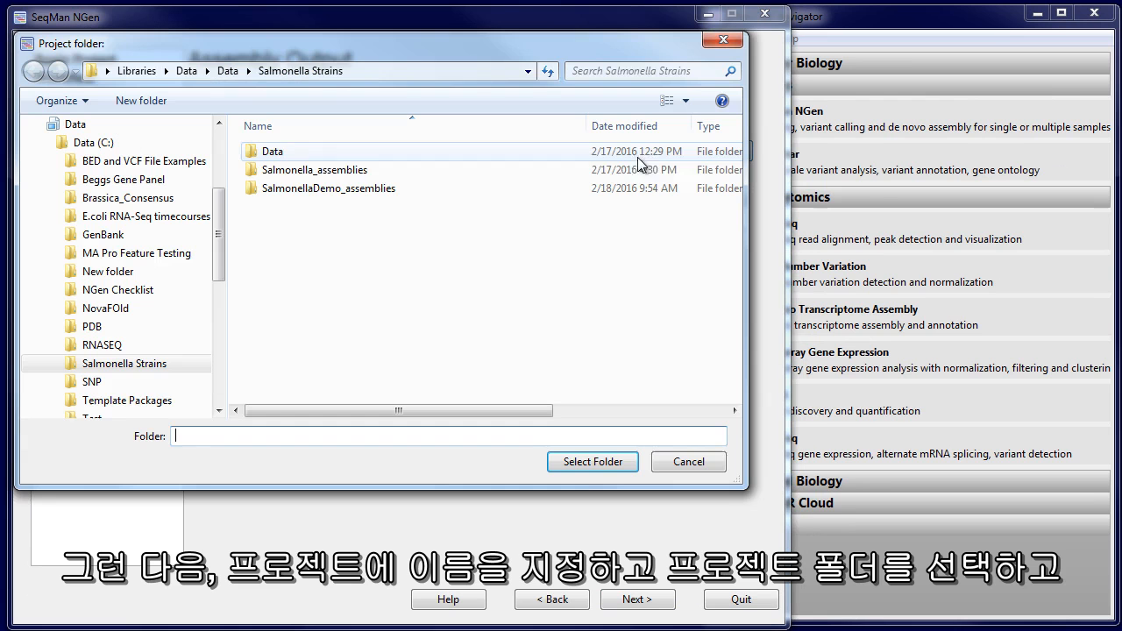
pyautogui.click(596, 468)
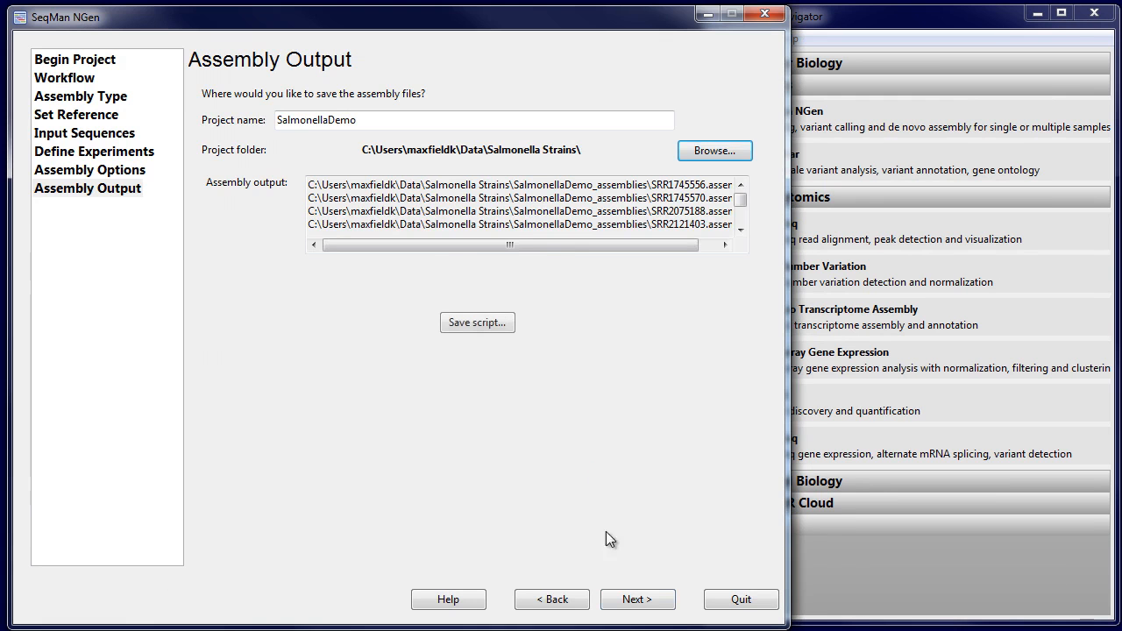
# Run the assembly and proceed to its report once it has finished.
pyautogui.click(634, 602)
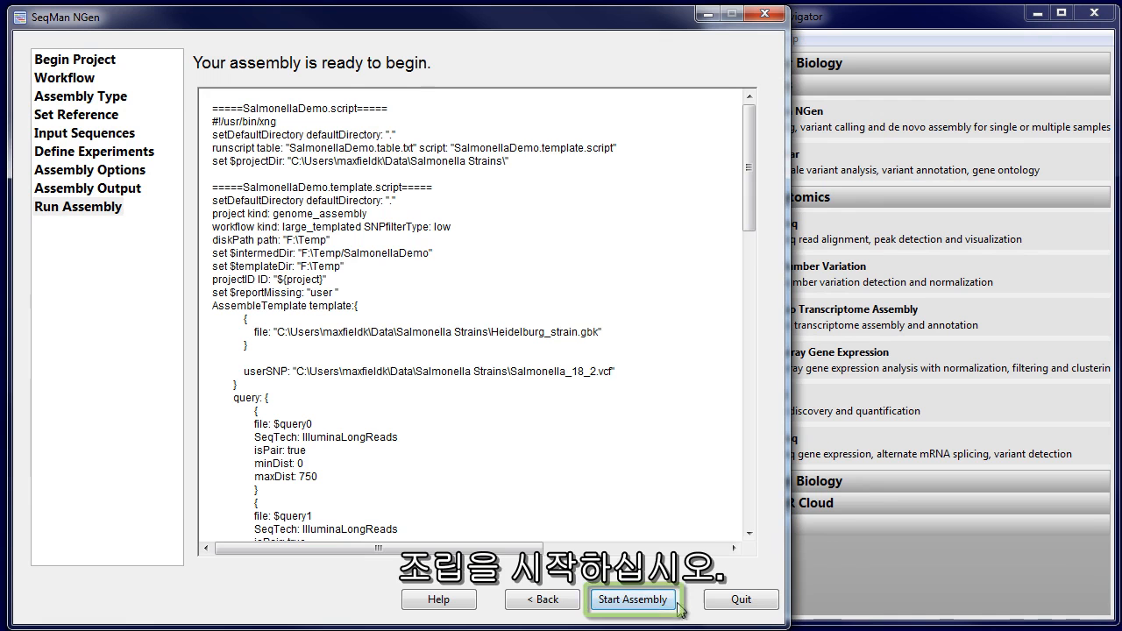
pyautogui.click(651, 603)
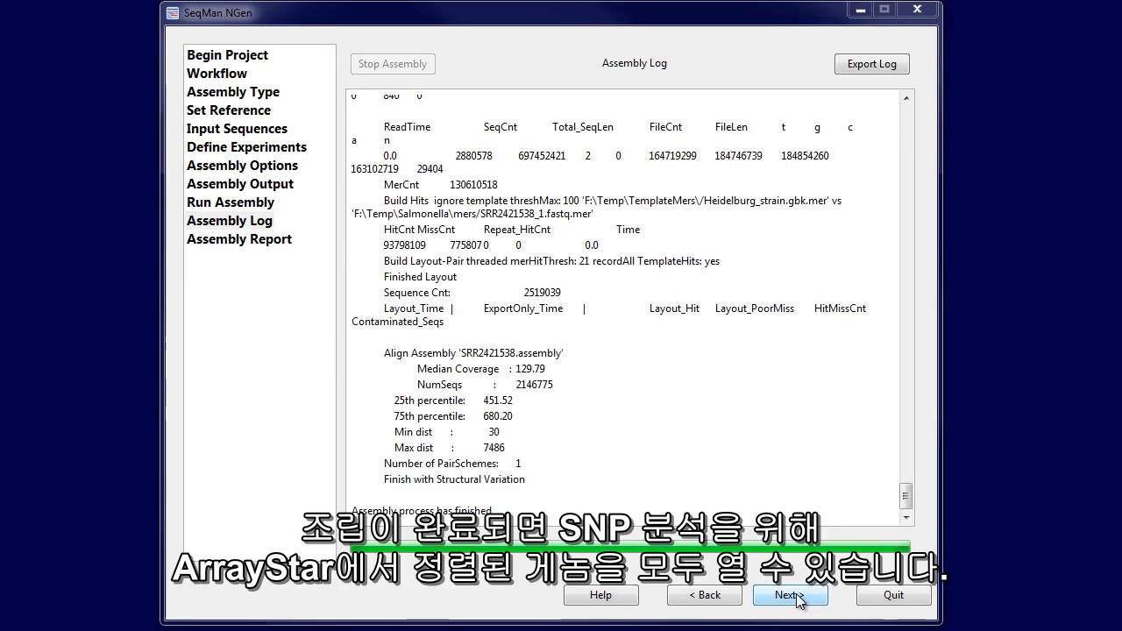
pyautogui.click(789, 596)
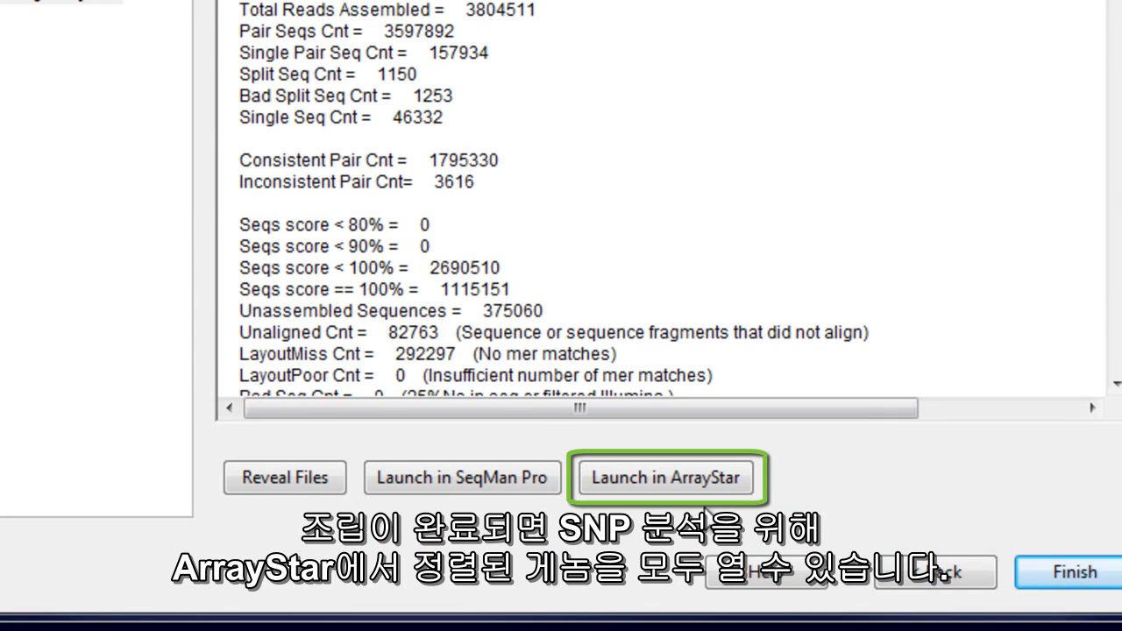
# Launch the assemblies in ArrayStar and preprocess them with SNP - Gene quantification over the entire genome.
pyautogui.click(697, 494)
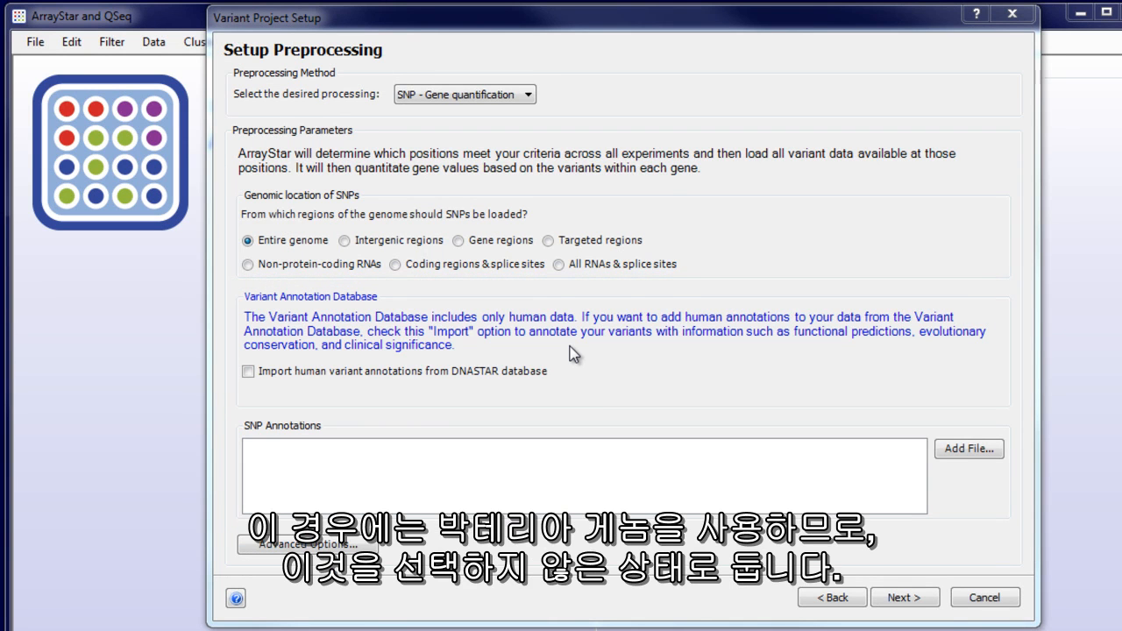
pyautogui.click(916, 600)
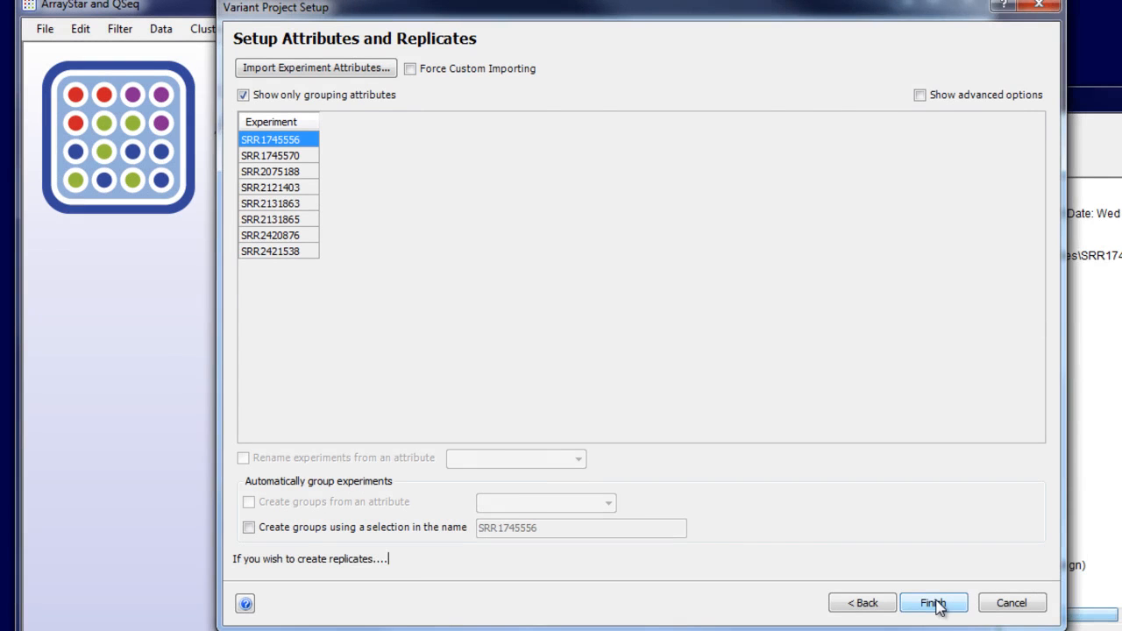
pyautogui.click(935, 603)
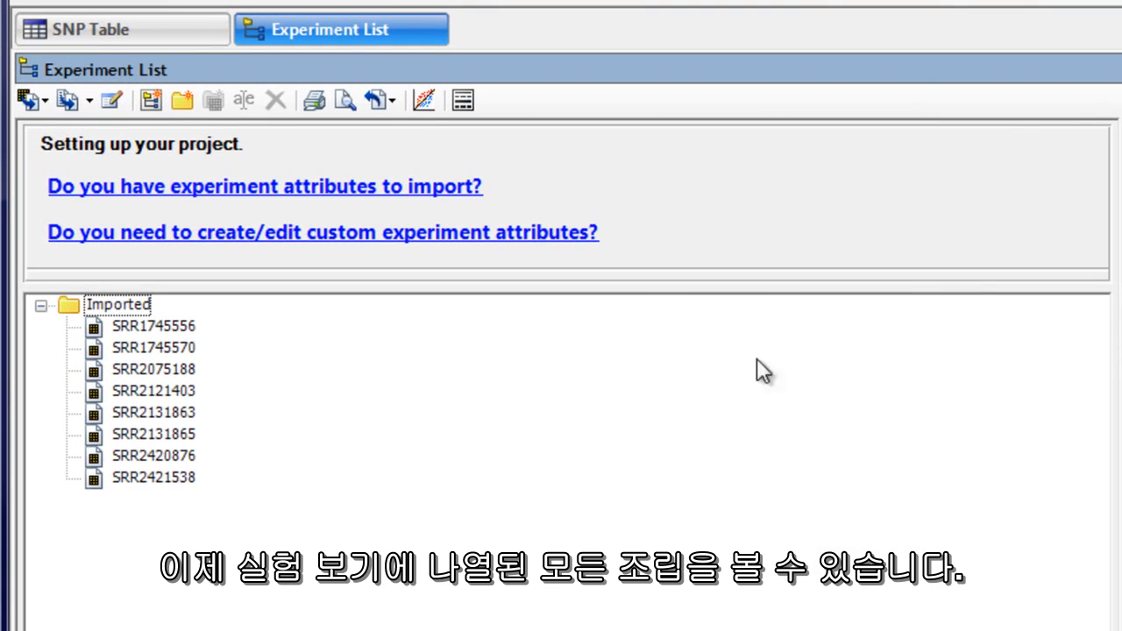
# Limit the SNP Table to non-synonymous SNPs with the quick filter.
pyautogui.click(214, 39)
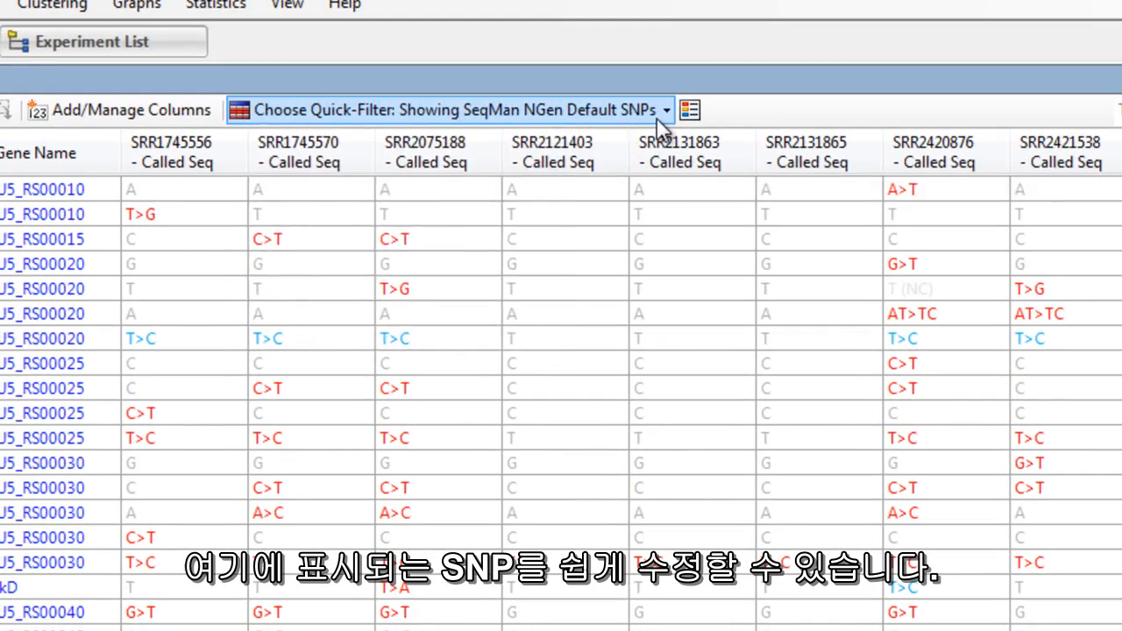
pyautogui.click(663, 112)
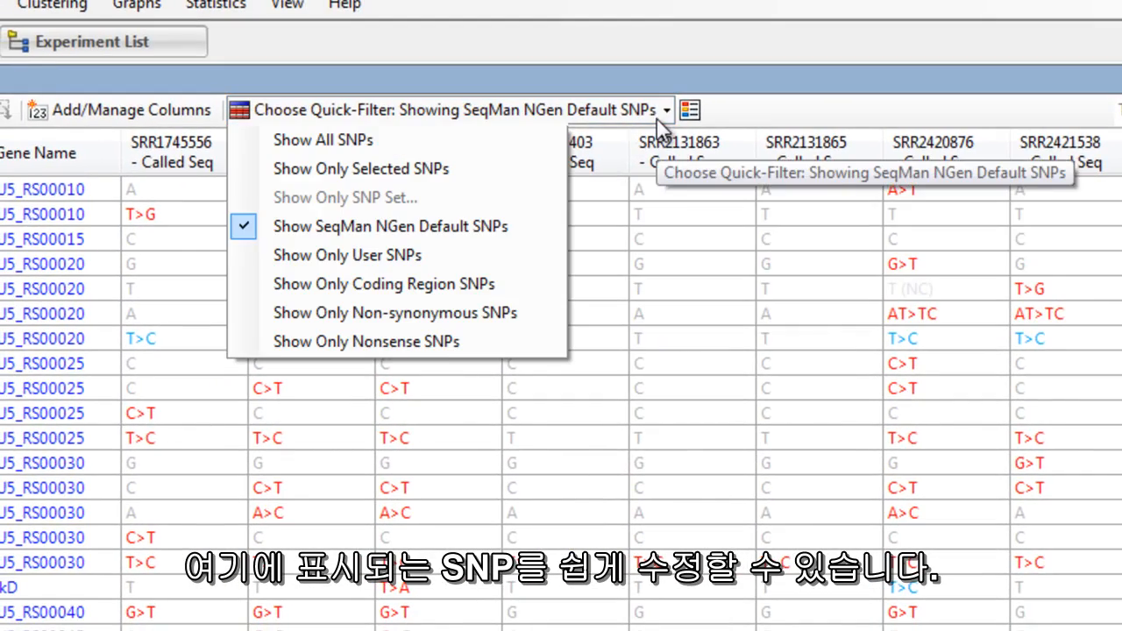
pyautogui.click(473, 315)
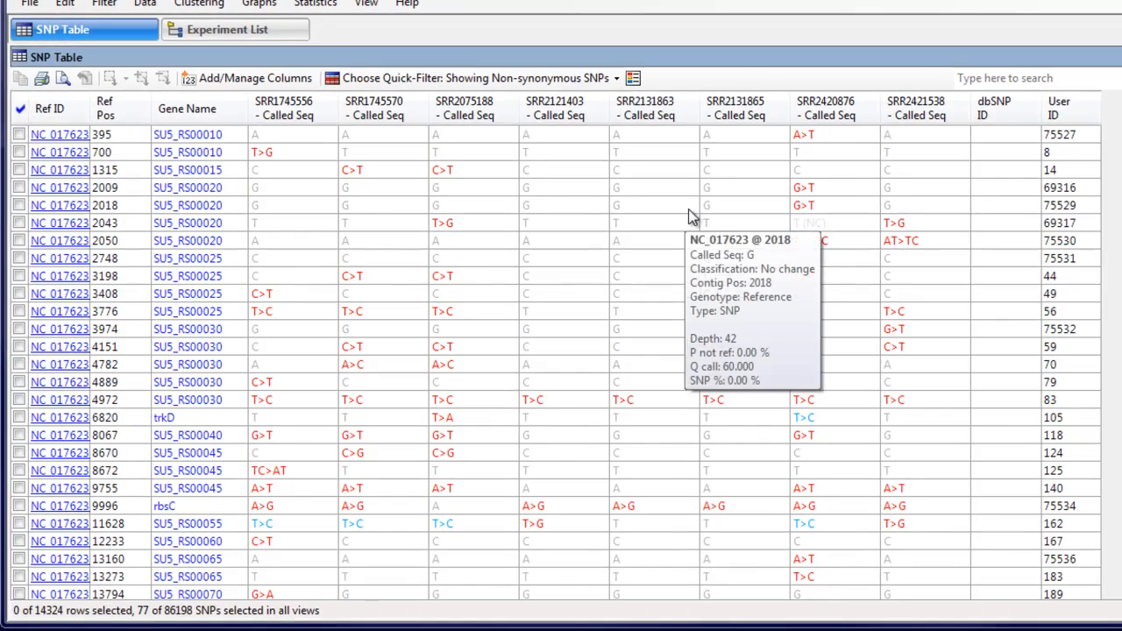
# Set up an advanced filter across all SNPs with SRR1745556 as the sample group experiment.
pyautogui.click(105, 4)
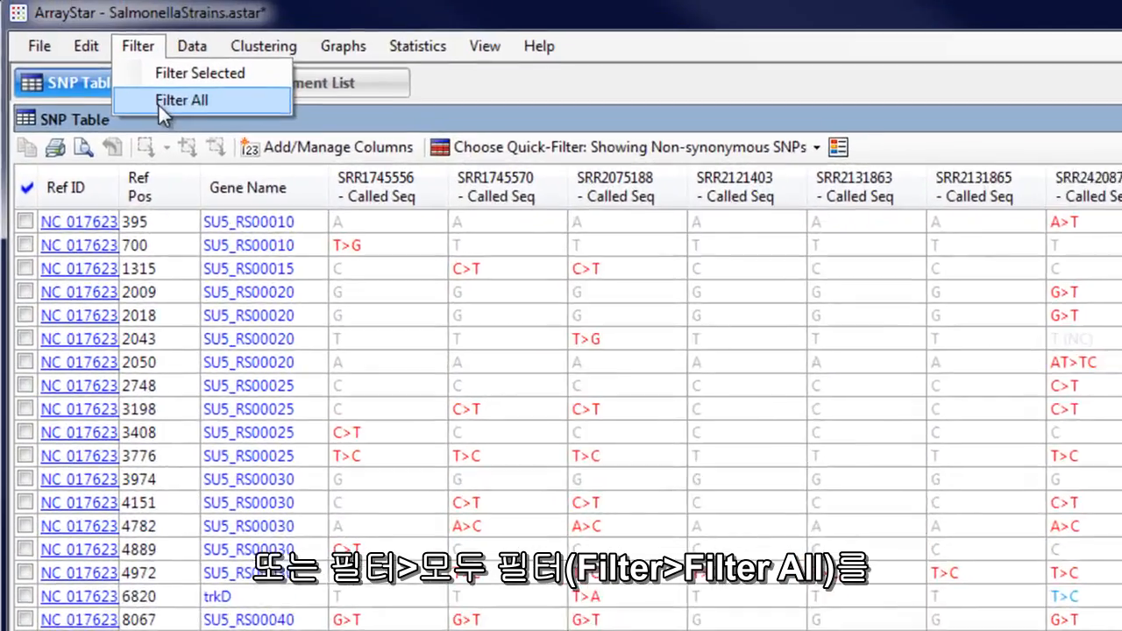
pyautogui.click(157, 103)
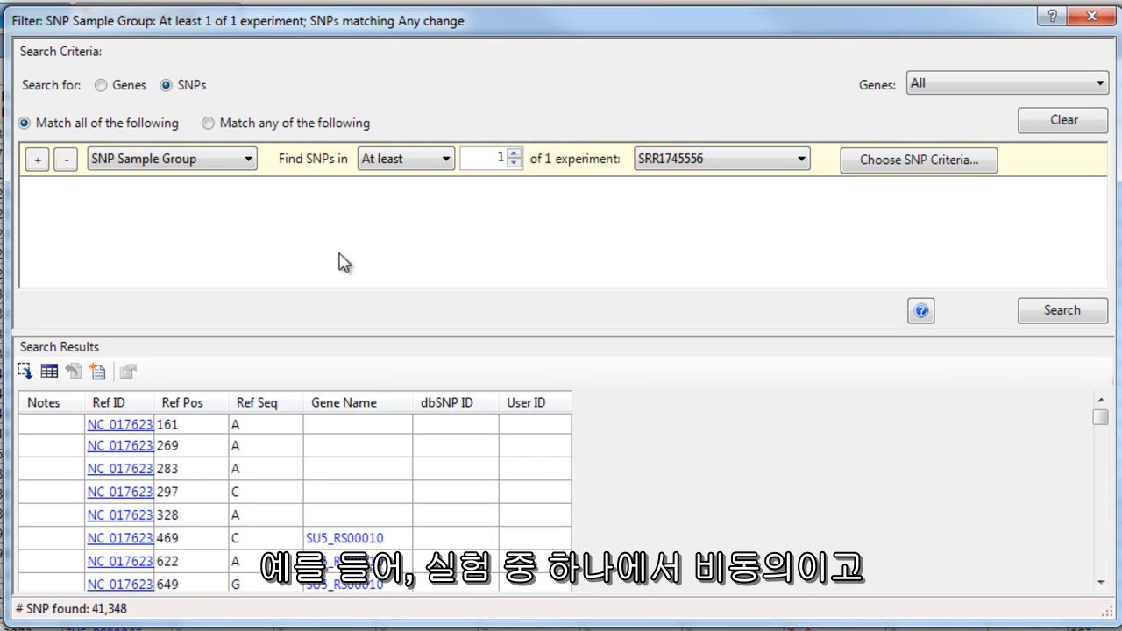
pyautogui.click(673, 171)
pyautogui.click(673, 171)
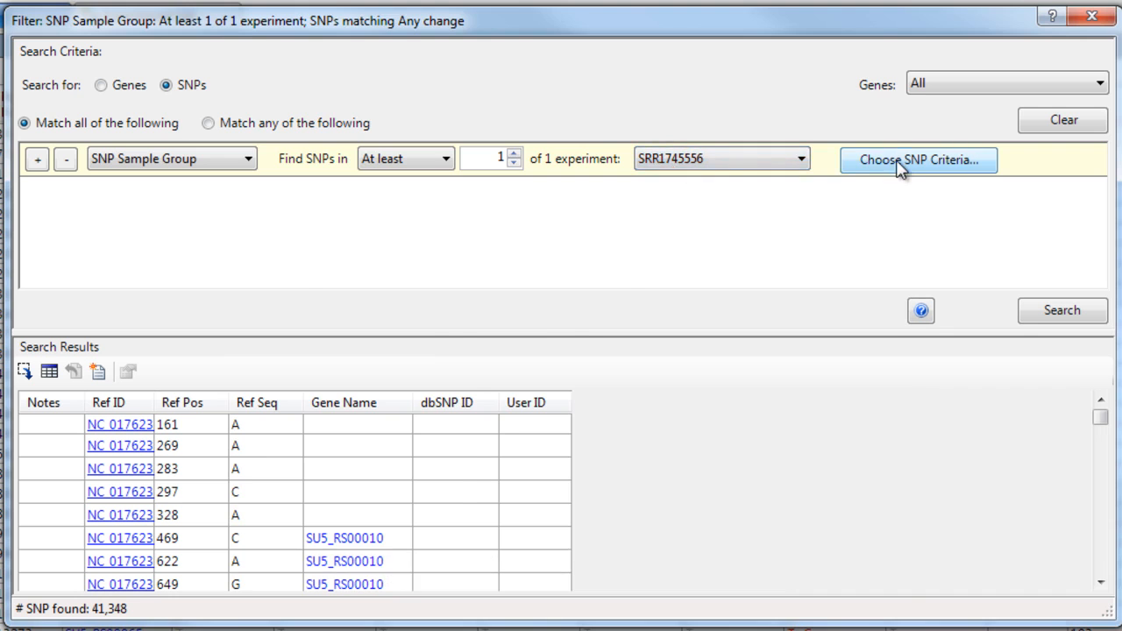
# Set the SNP criteria to non-synonymous with a minimum P not ref of 90% and a minimum depth of 10, and run the search.
pyautogui.click(923, 162)
pyautogui.click(490, 392)
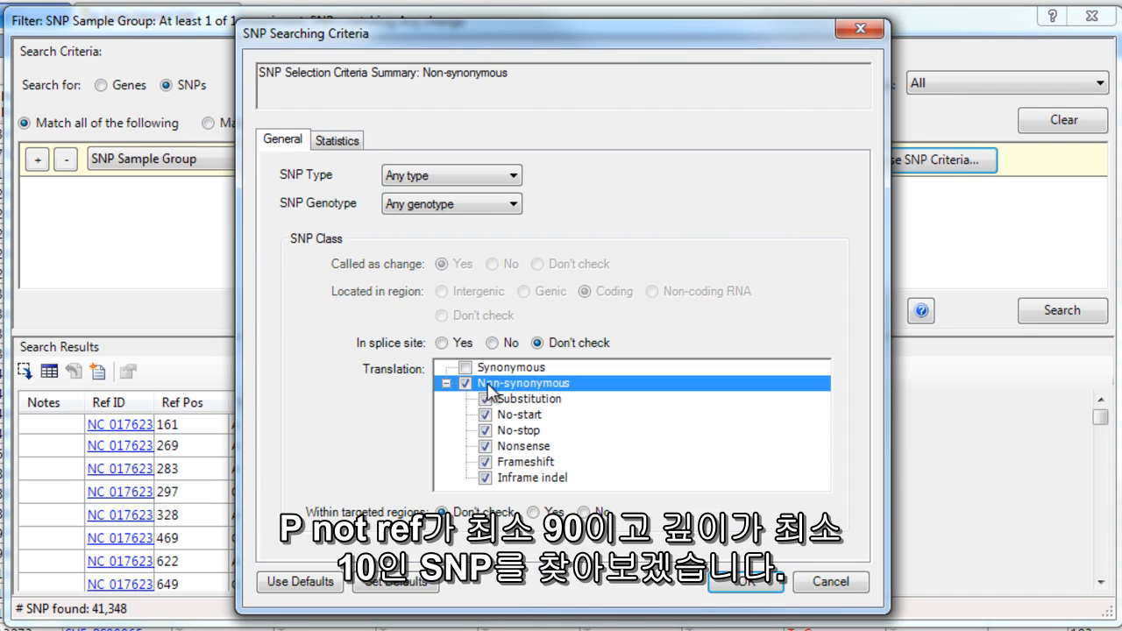
pyautogui.click(342, 143)
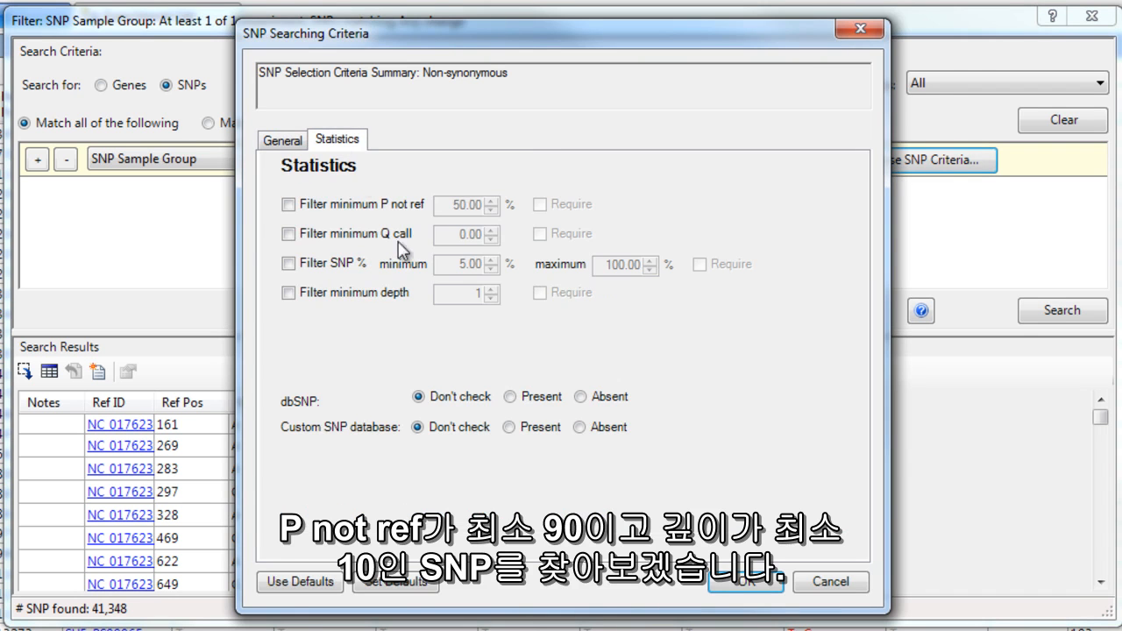
pyautogui.click(349, 206)
pyautogui.doubleClick(445, 206)
pyautogui.write('90')
pyautogui.click(289, 293)
pyautogui.click(467, 298)
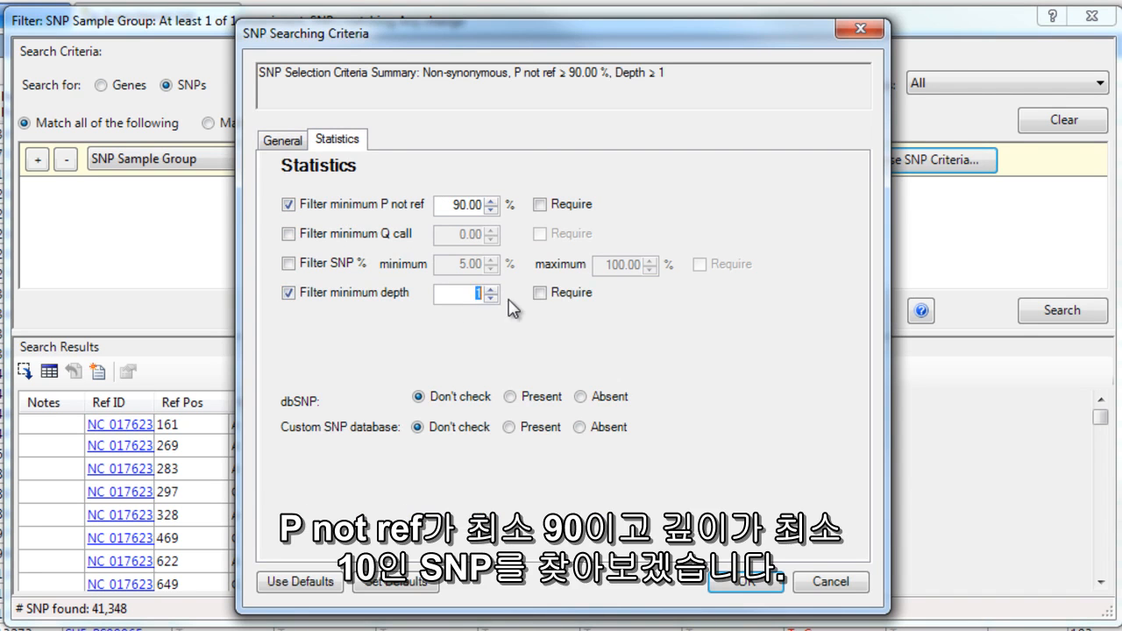
pyautogui.write('0')
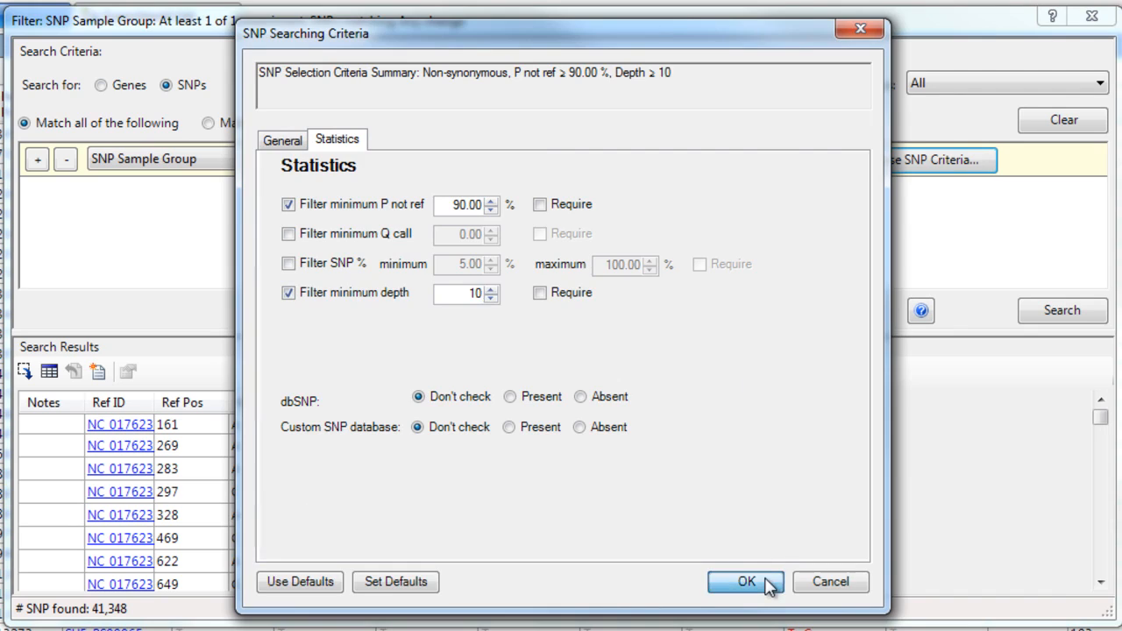
pyautogui.click(747, 582)
pyautogui.click(1050, 313)
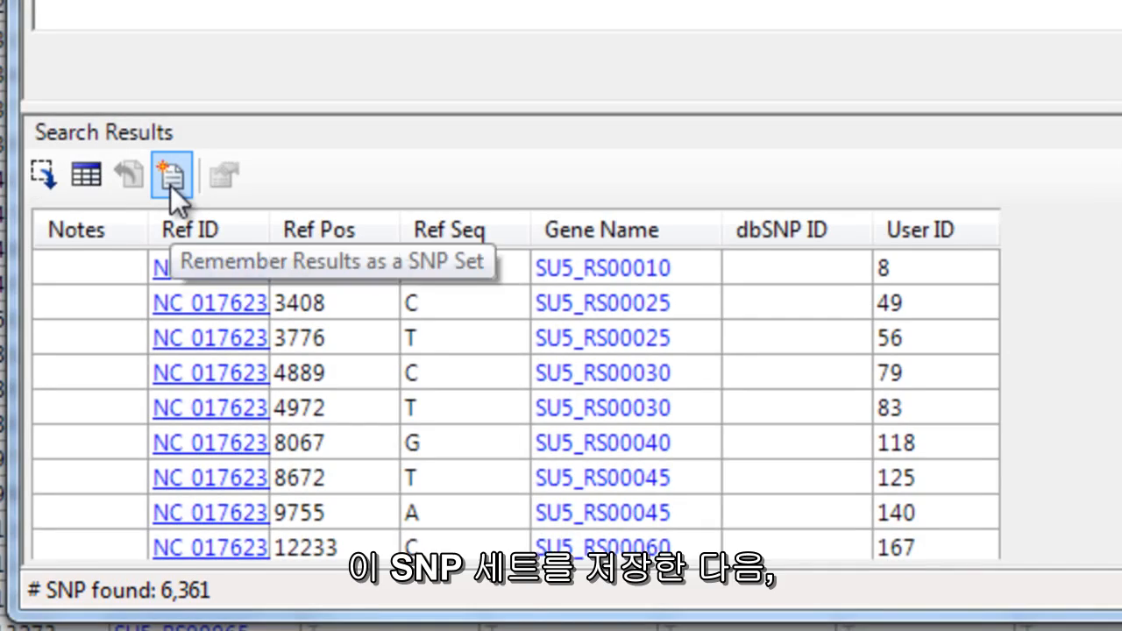
# Save the search results as a SNP set named SRR1745556, using the experiment name from the notes.
pyautogui.click(171, 175)
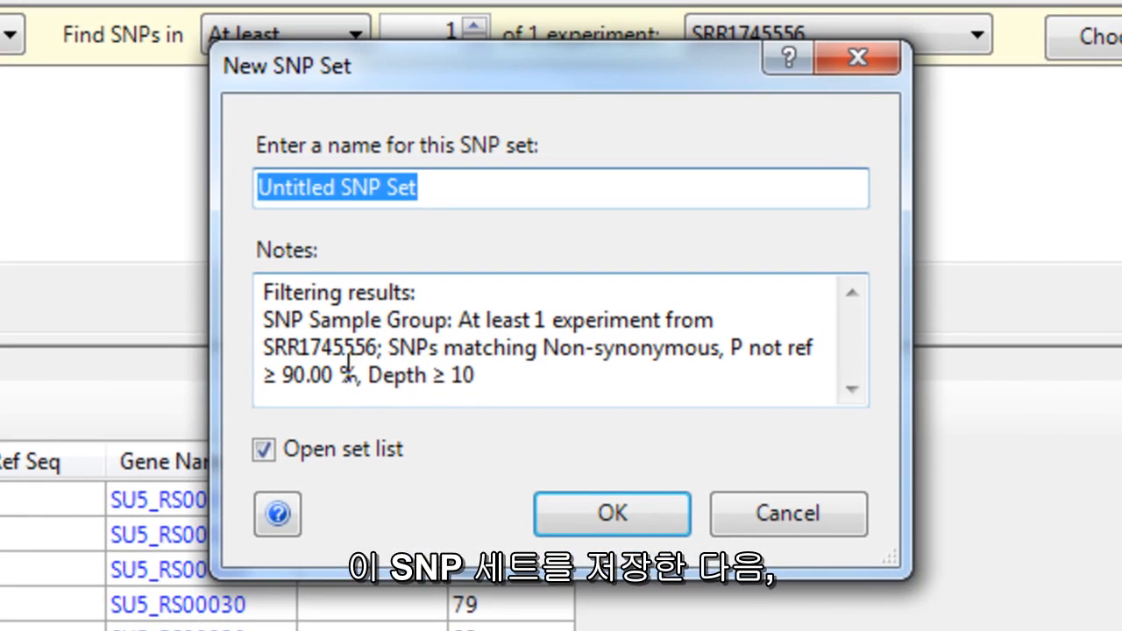
pyautogui.doubleClick(378, 346)
pyautogui.hotkey('ctrl', 'c')
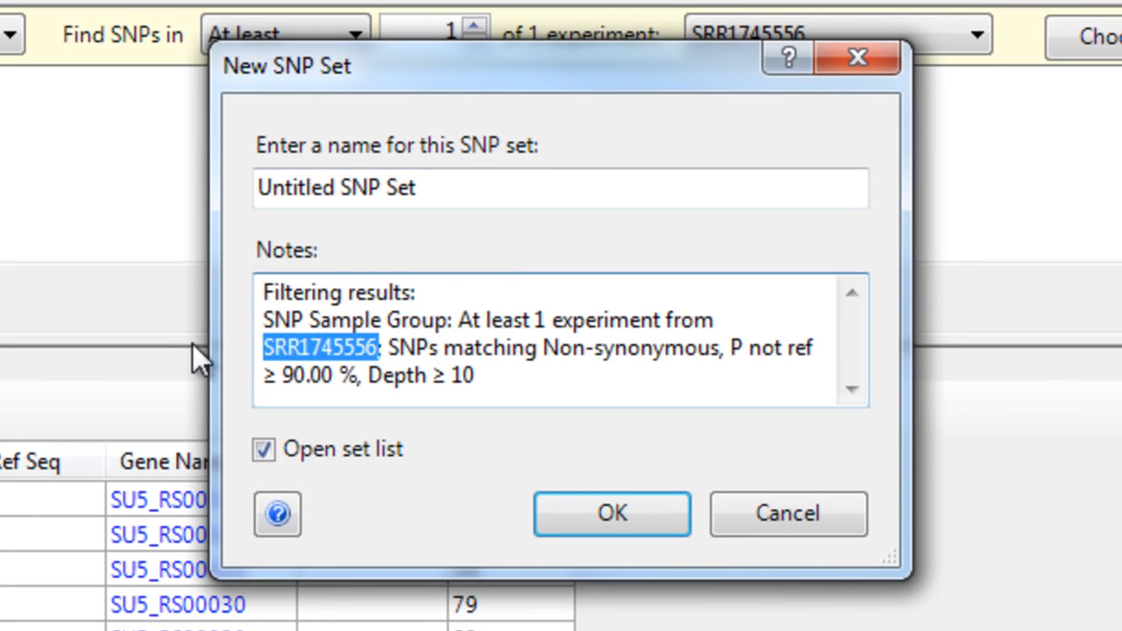
pyautogui.moveTo(494, 194); pyautogui.dragTo(102, 158)
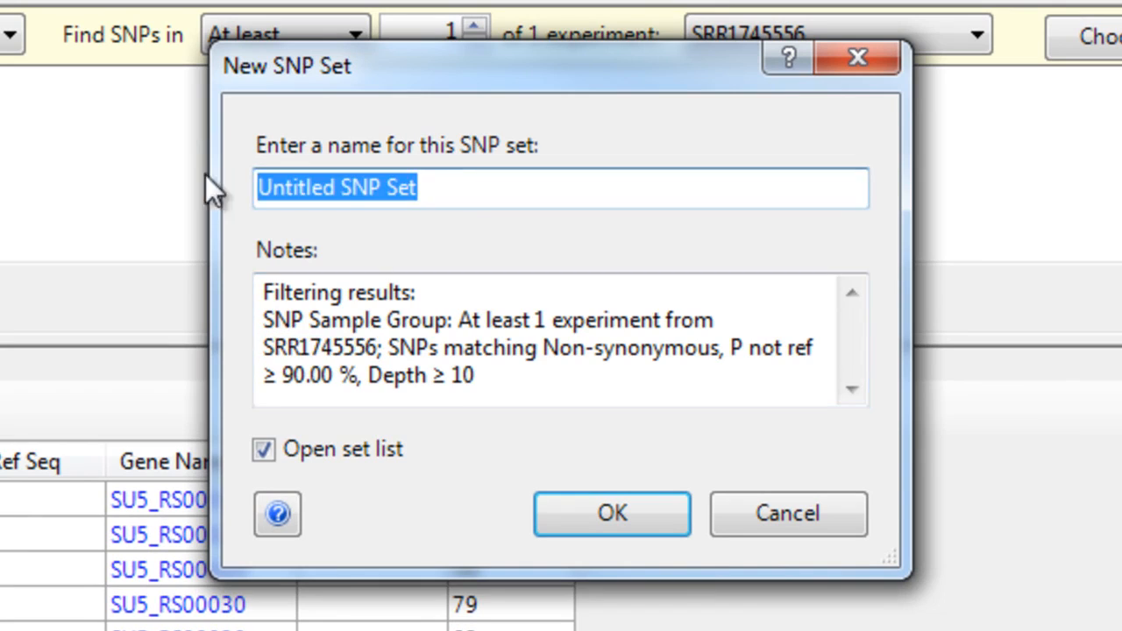
pyautogui.hotkey('ctrl', 'v')
pyautogui.click(607, 521)
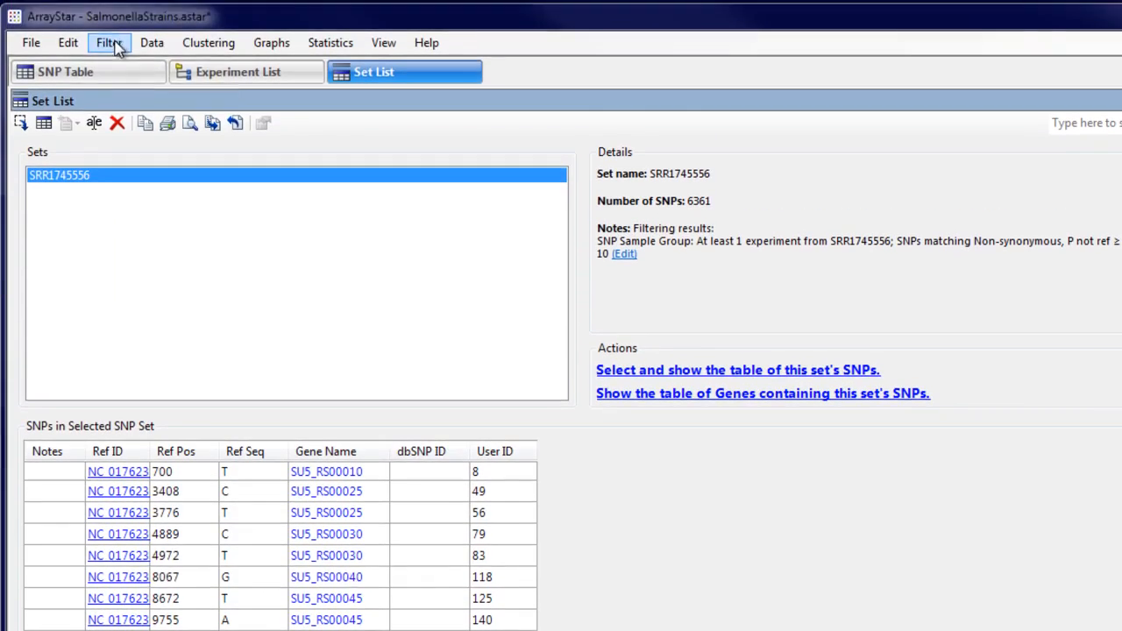
# Reopen the advanced filter, replace the sample group experiment with SRR2075188, and run the search with the same SNP criteria.
pyautogui.click(109, 42)
pyautogui.click(123, 85)
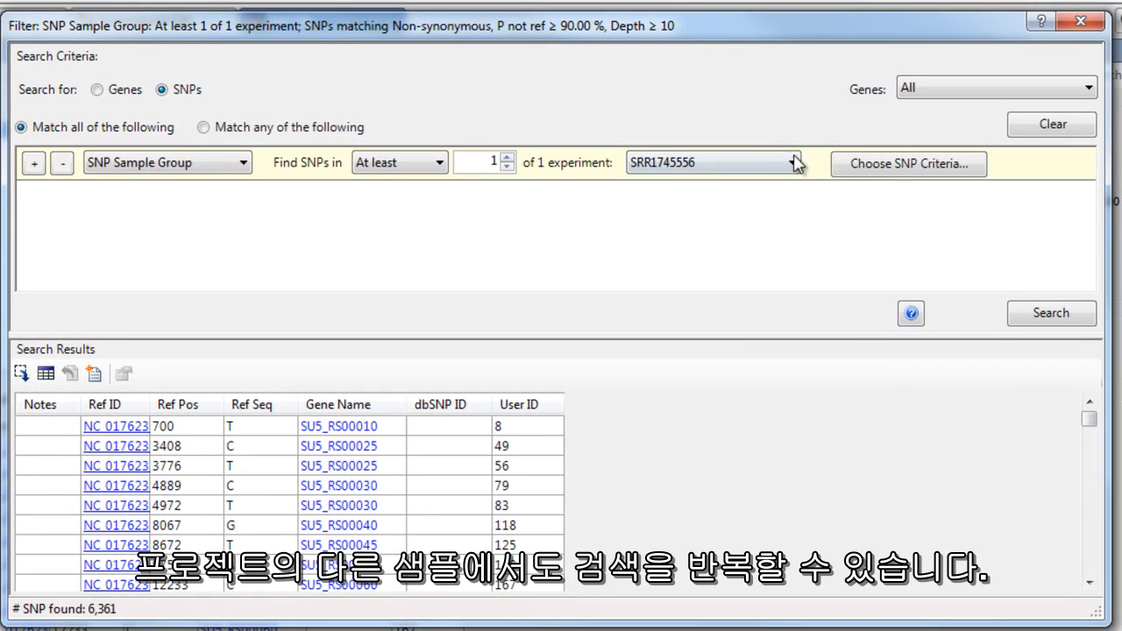
pyautogui.click(794, 163)
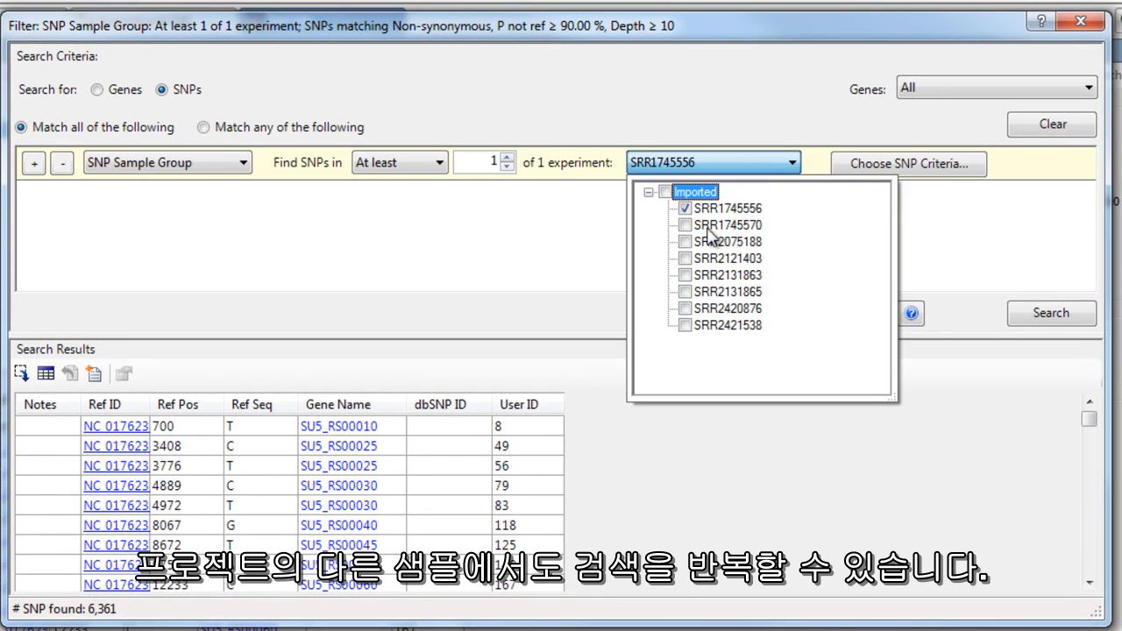
pyautogui.click(685, 209)
pyautogui.click(685, 241)
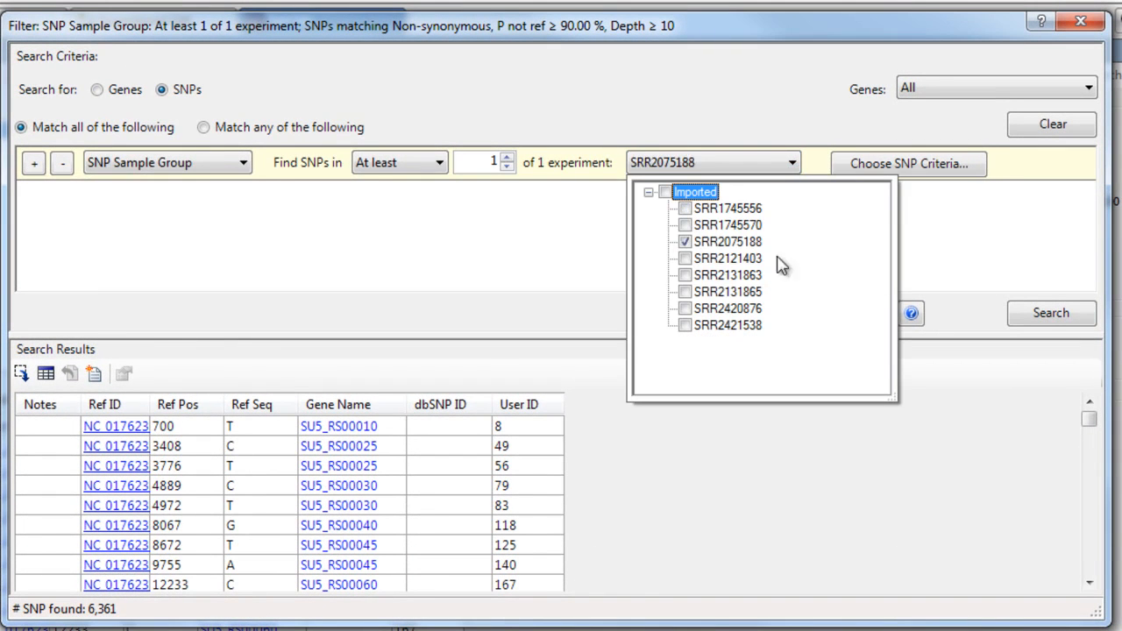
pyautogui.click(1035, 318)
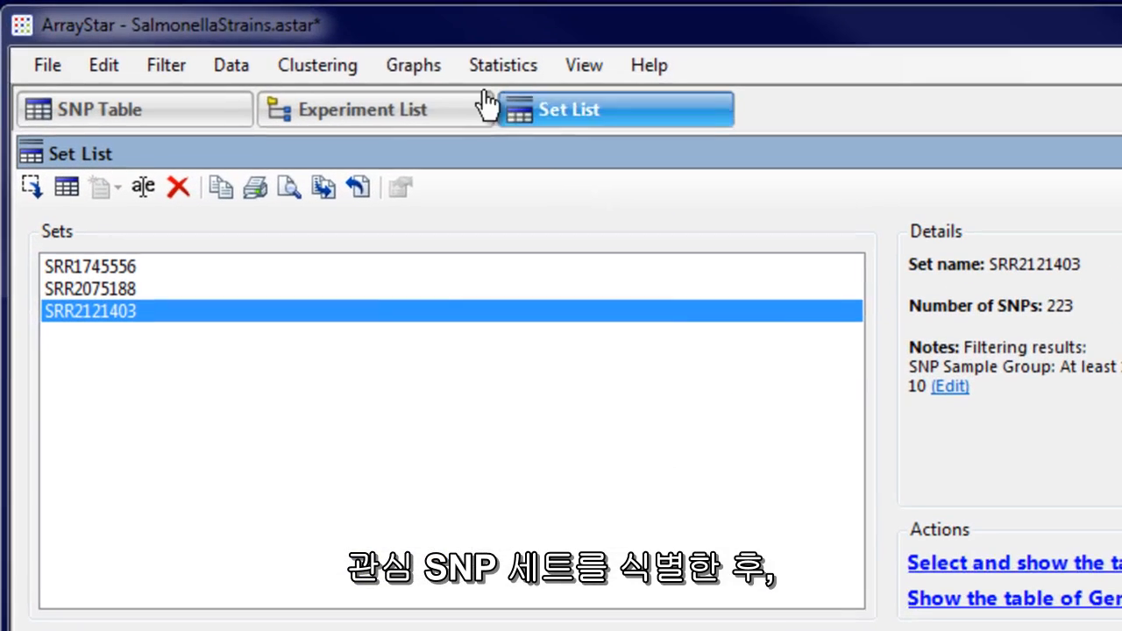
# Create a Venn diagram of the saved SNP sets and show it as overlapping circles.
pyautogui.click(257, 37)
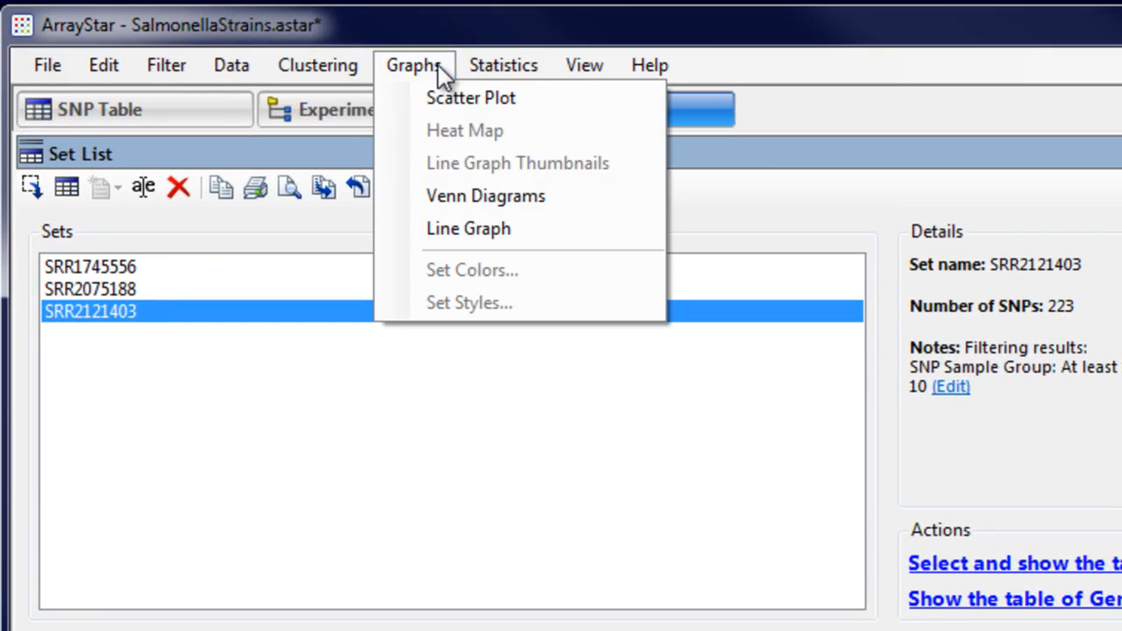
pyautogui.click(462, 204)
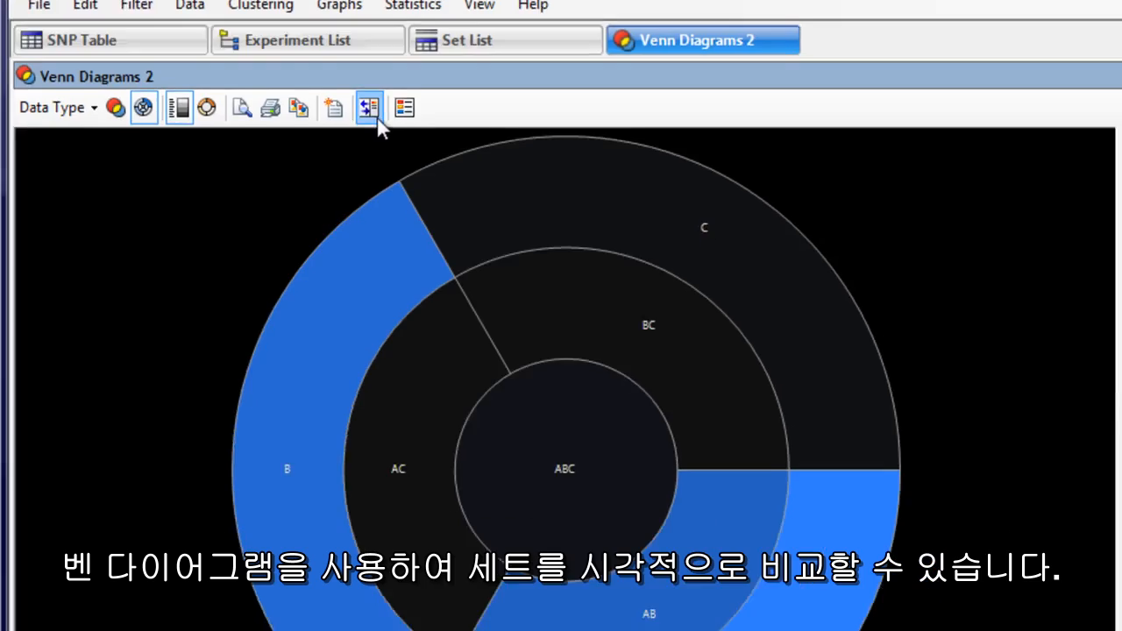
pyautogui.click(95, 42)
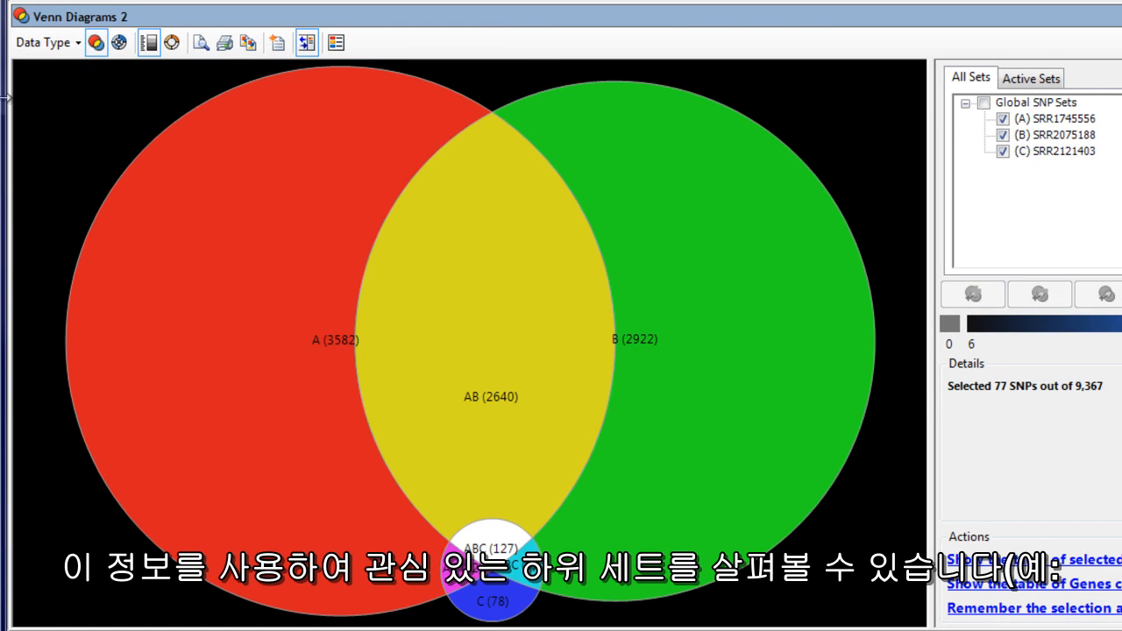
# Select the Venn region unique to set C (SRR2121403) and show the table of its SNPs.
pyautogui.click(498, 611)
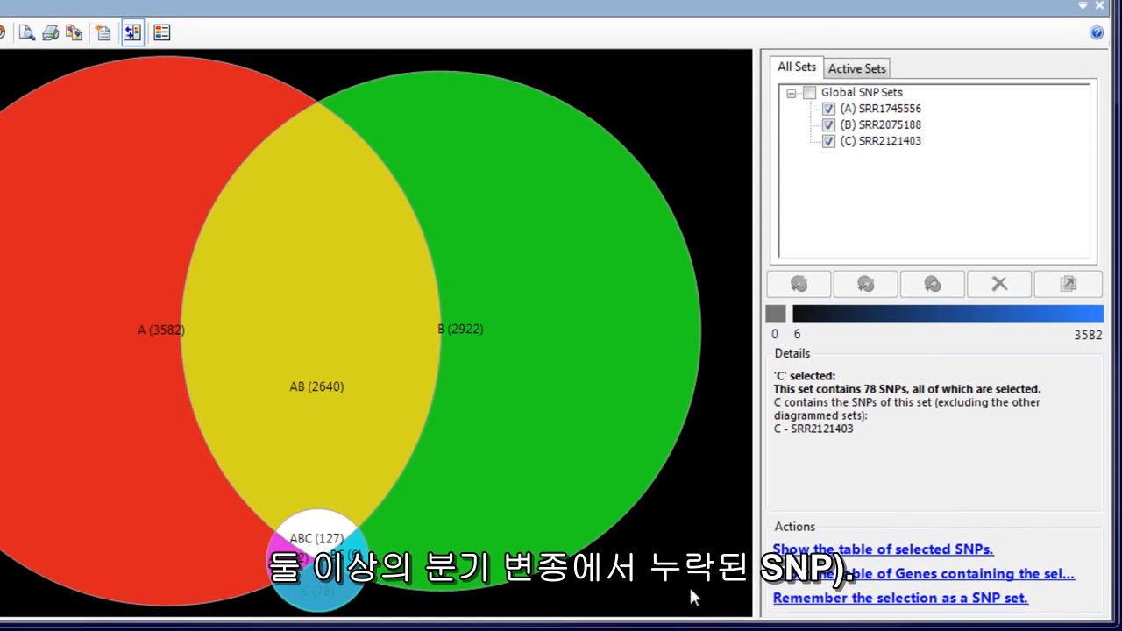
pyautogui.click(798, 550)
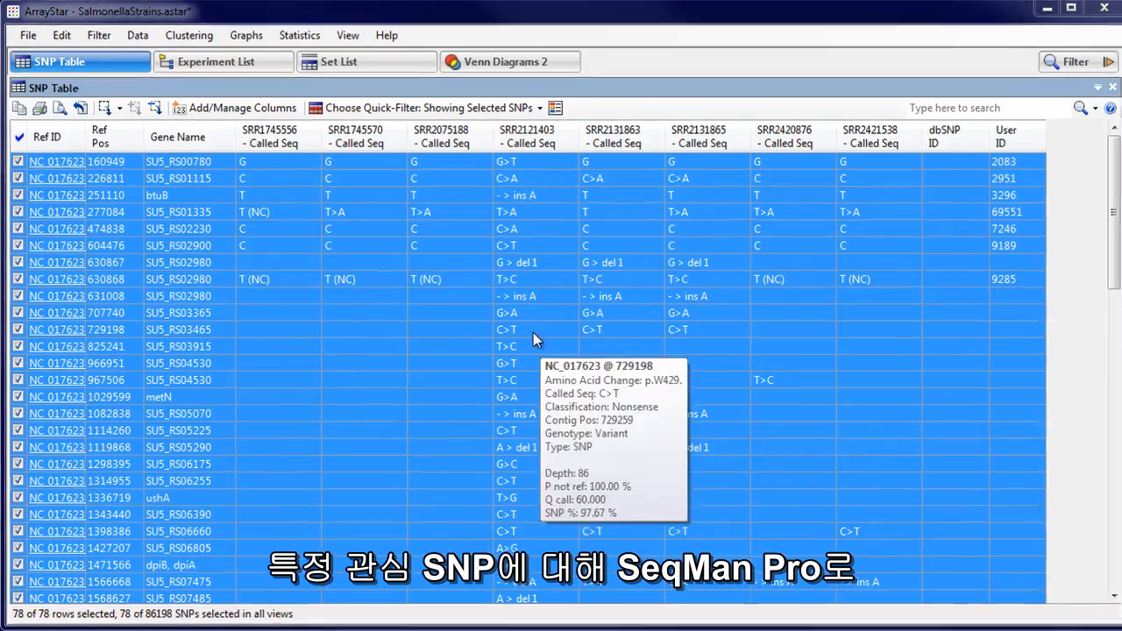
# Send the SNP at reference position 825241 to SeqMan Pro for experiment SRR2121403 and look through the aligned reads there.
pyautogui.click(551, 348)
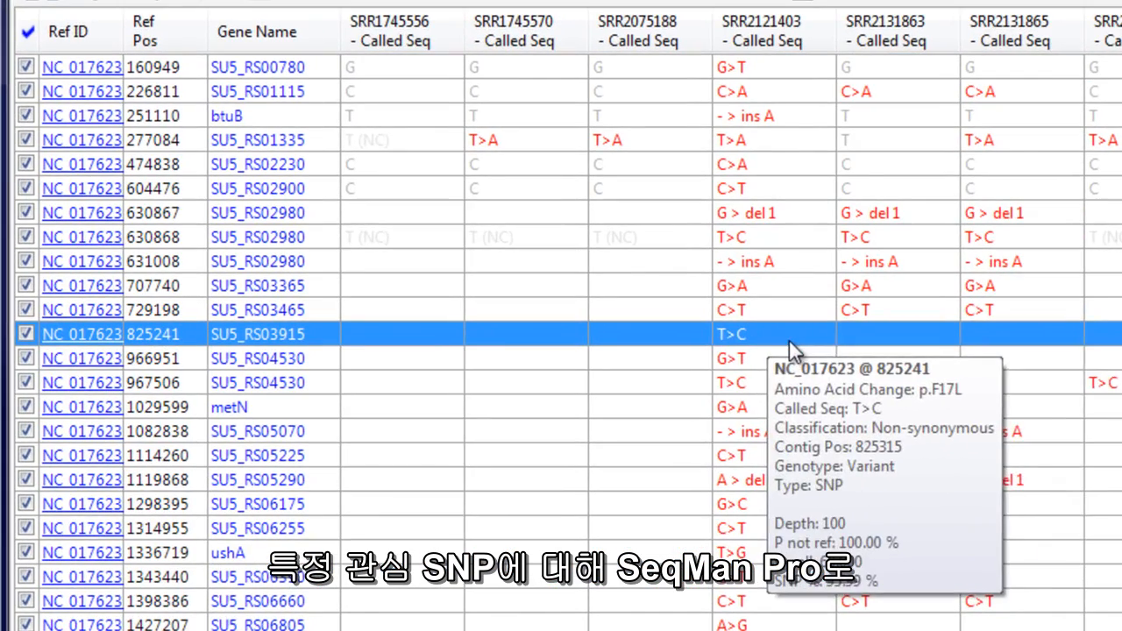
pyautogui.rightClick(789, 342)
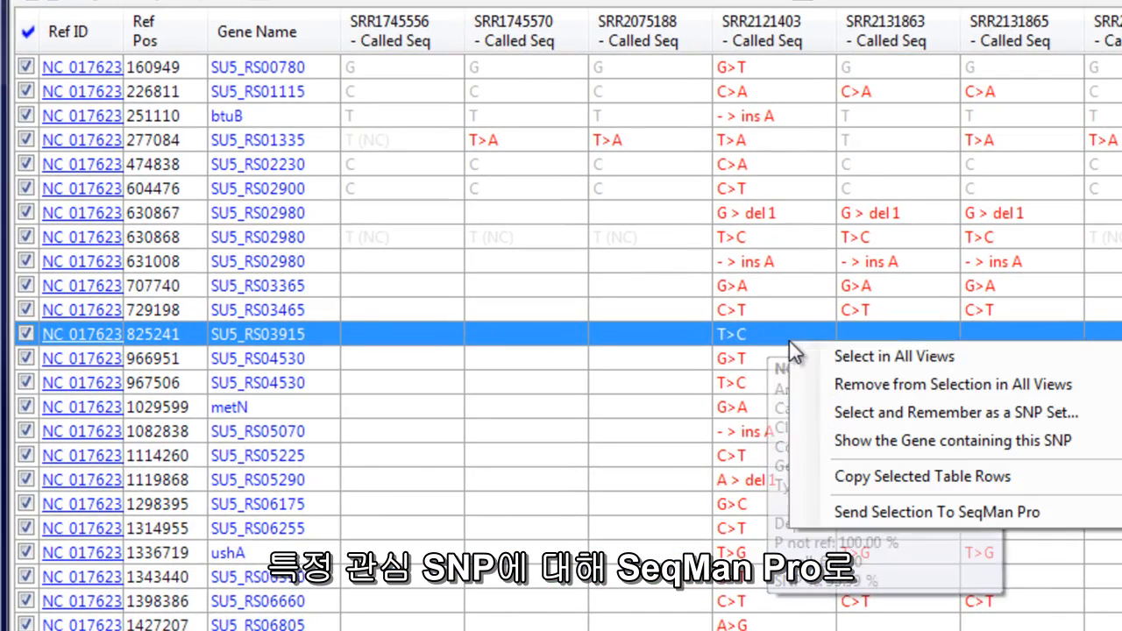
pyautogui.click(880, 513)
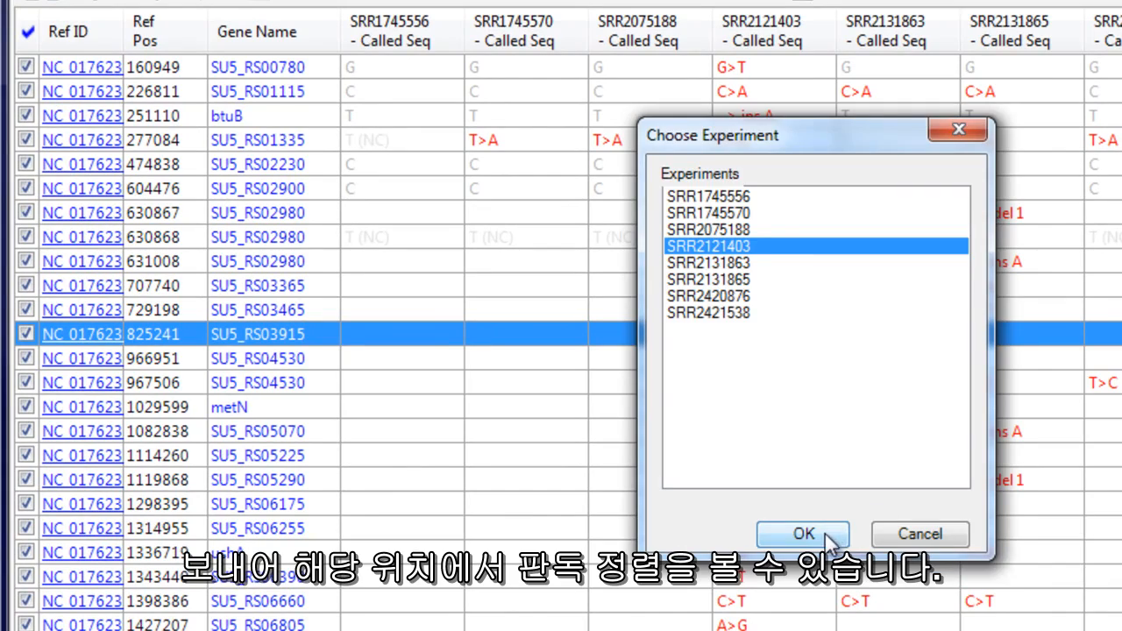
pyautogui.click(821, 535)
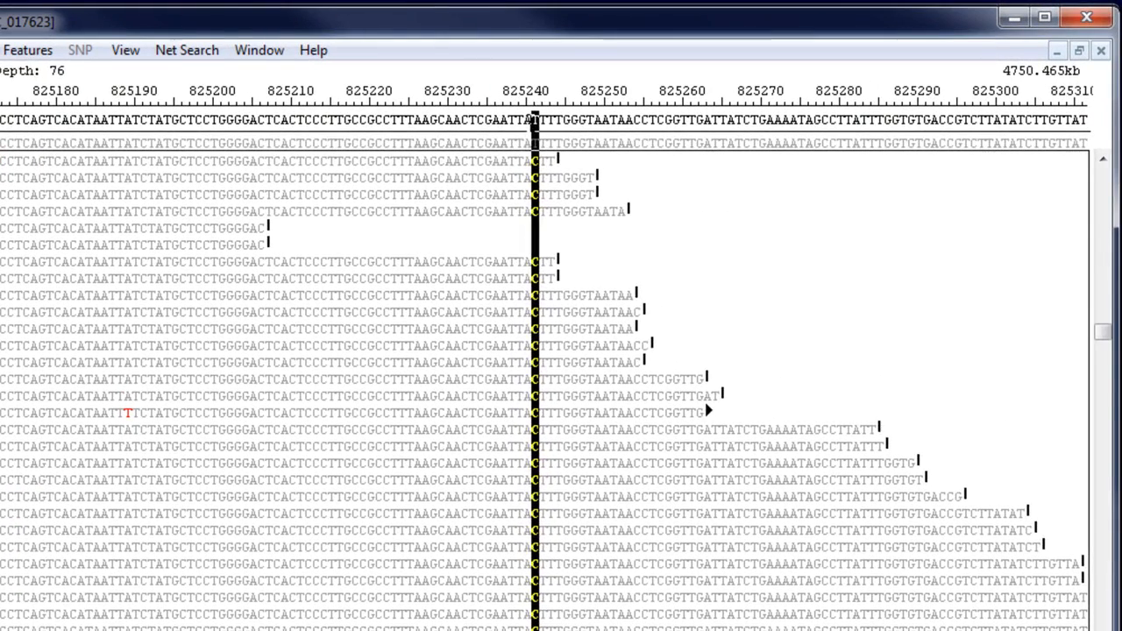
pyautogui.scroll(-6, 602, 345)
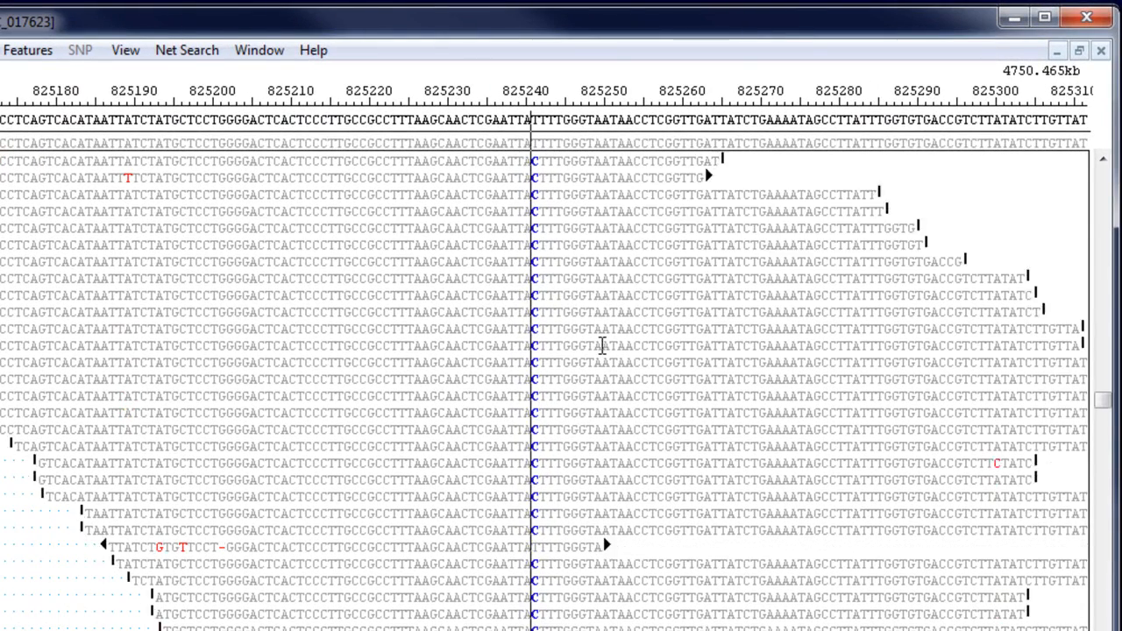
pyautogui.scroll(-5, 602, 345)
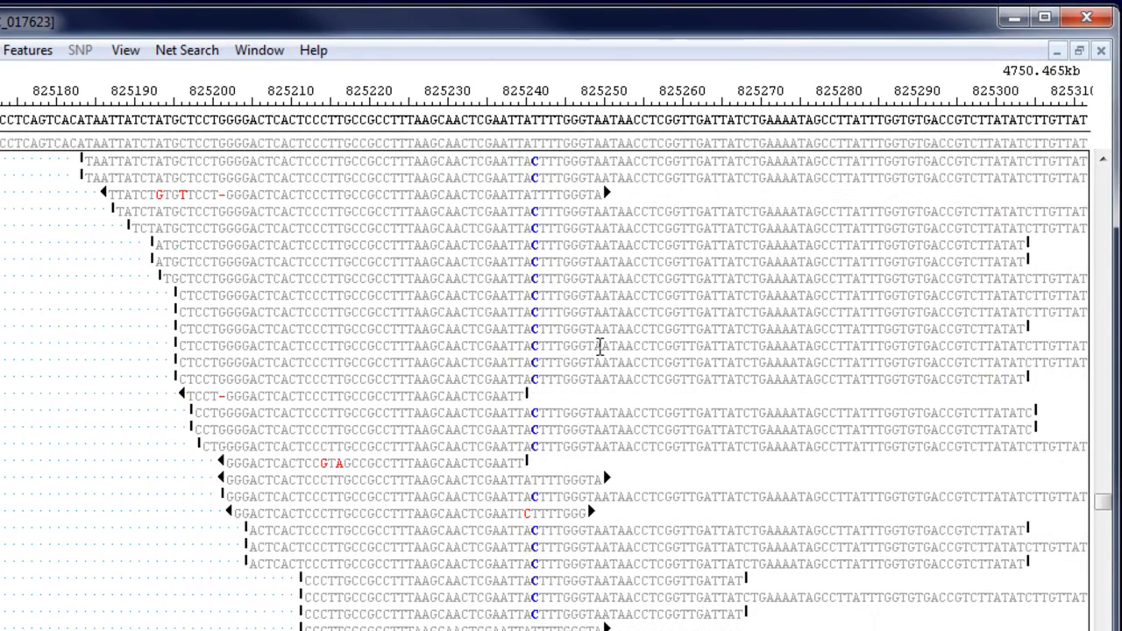